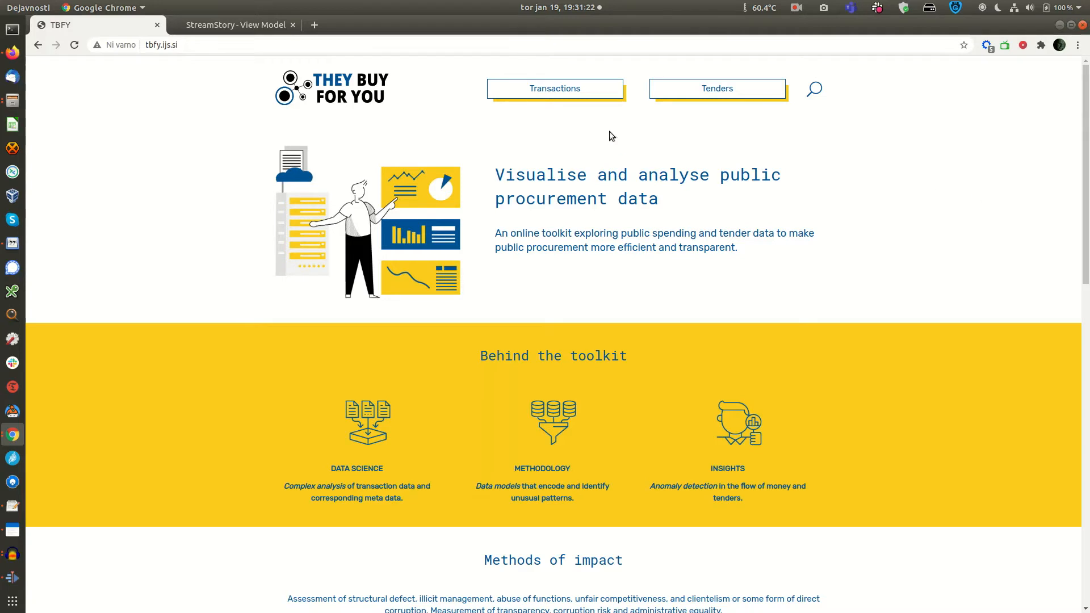
Step: Open the Transactions section of the TheyBuyForYou site
{"action": "left_click", "coordinate": [617, 89]}
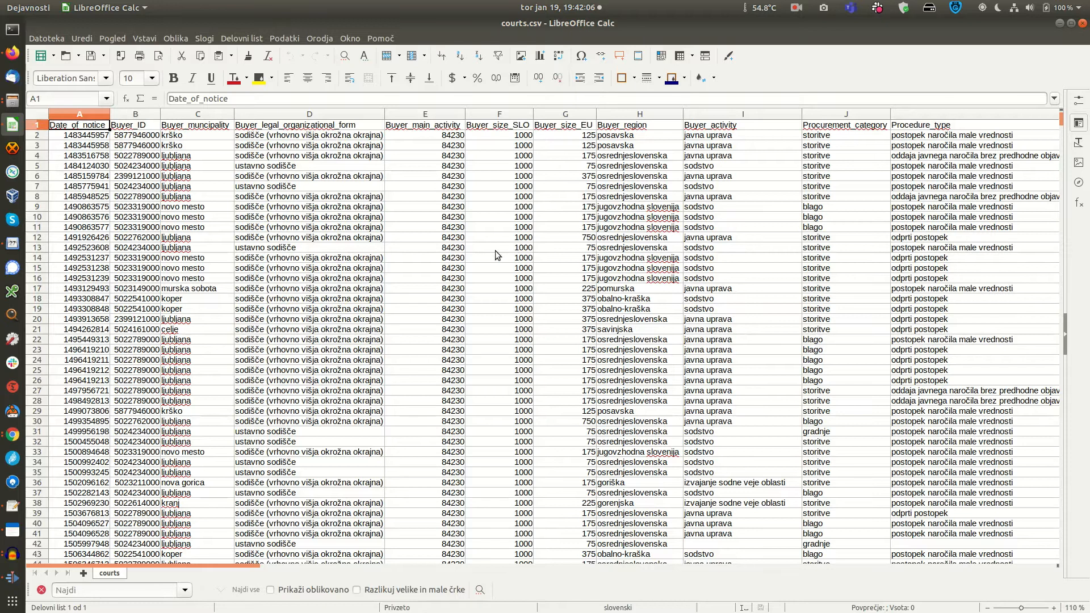
Step: Examine the header row and the data columns of courts.csv in LibreOffice Calc
{"action": "left_click", "coordinate": [39, 125]}
{"action": "key", "text": "ctrl+b"}
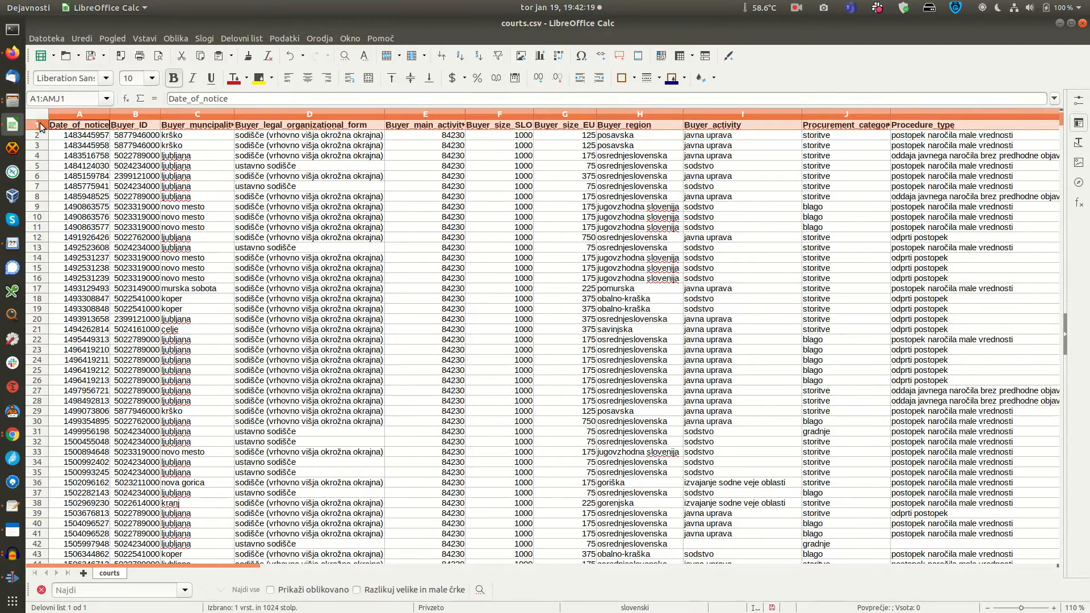
{"action": "key", "text": "ctrl+b"}
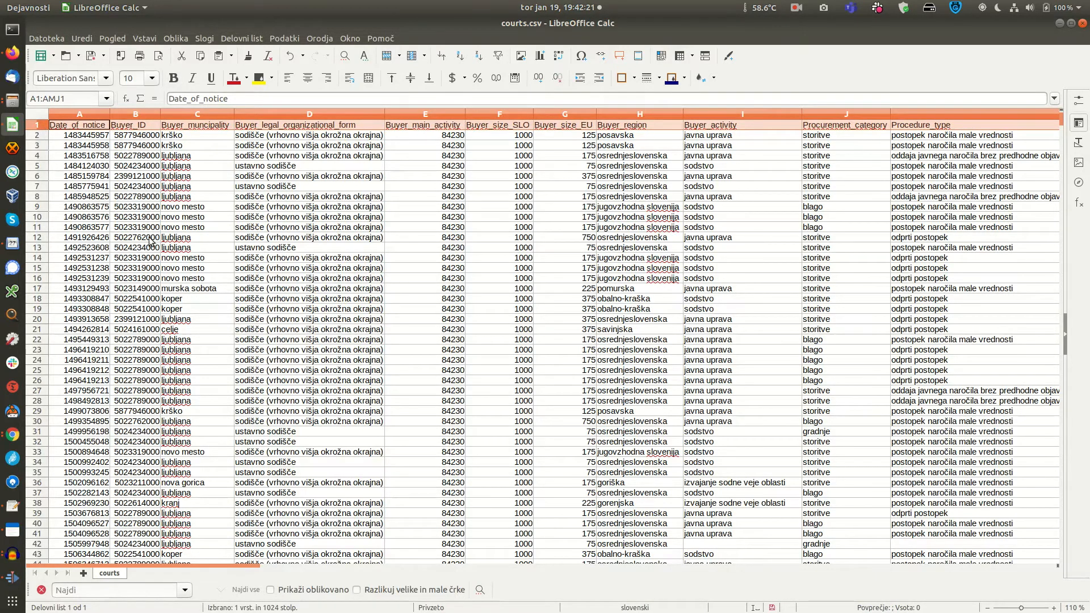
{"action": "left_click_drag", "start_coordinate": [257, 563], "coordinate": [607, 577]}
{"action": "scroll", "coordinate": [605, 510], "scroll_direction": "up", "scroll_amount": 4}
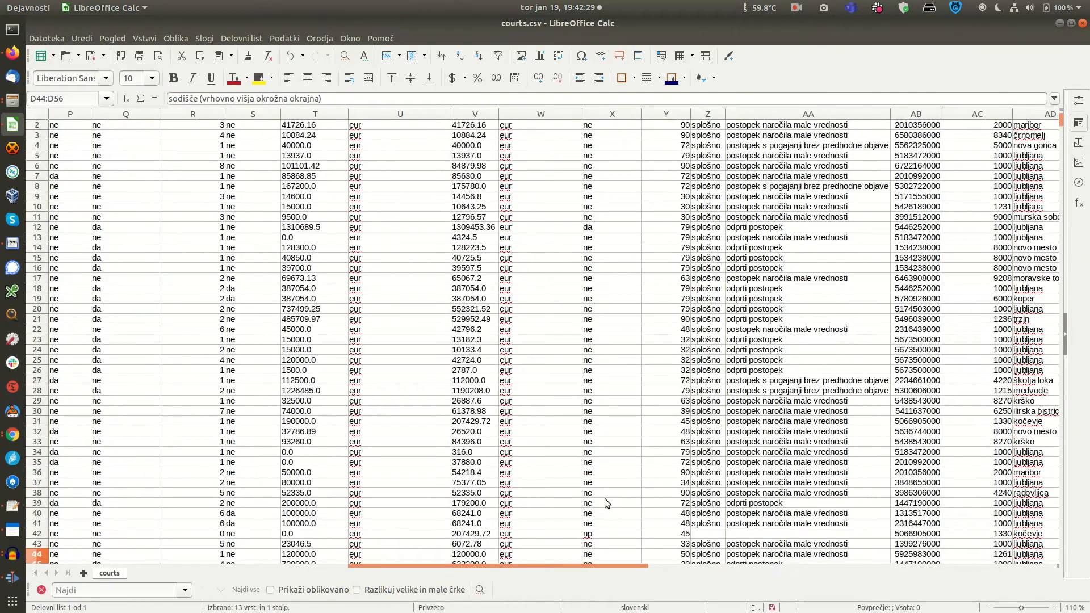
{"action": "left_click_drag", "start_coordinate": [590, 563], "coordinate": [362, 558]}
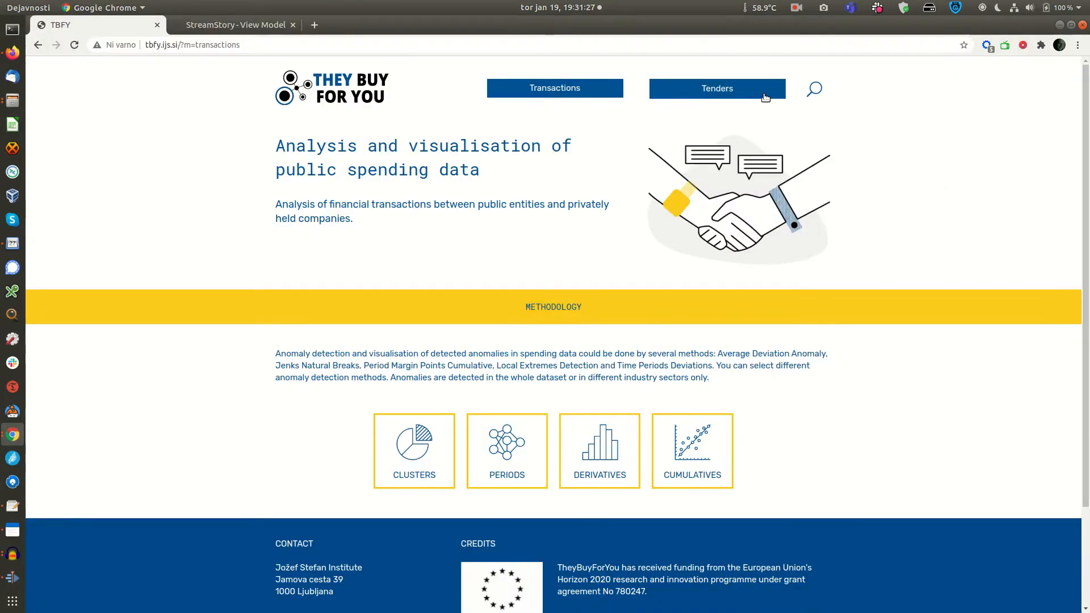
Step: Switch to the TheyBuyForYou site in Chrome and open the feature vectors form of the Tenders section's Streams method
{"action": "left_click", "coordinate": [762, 94]}
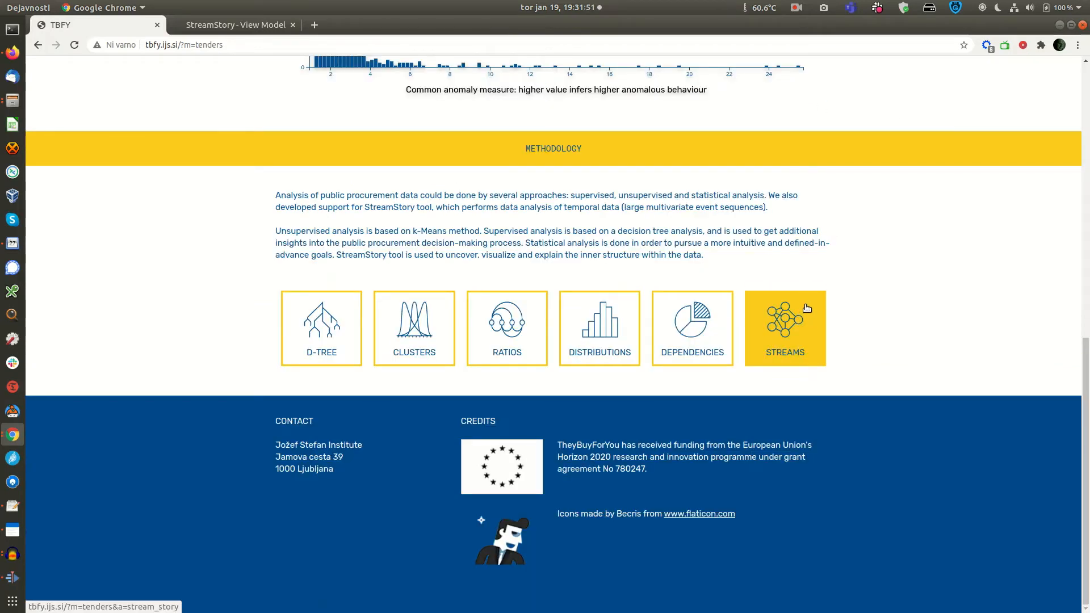
{"action": "left_click", "coordinate": [807, 308]}
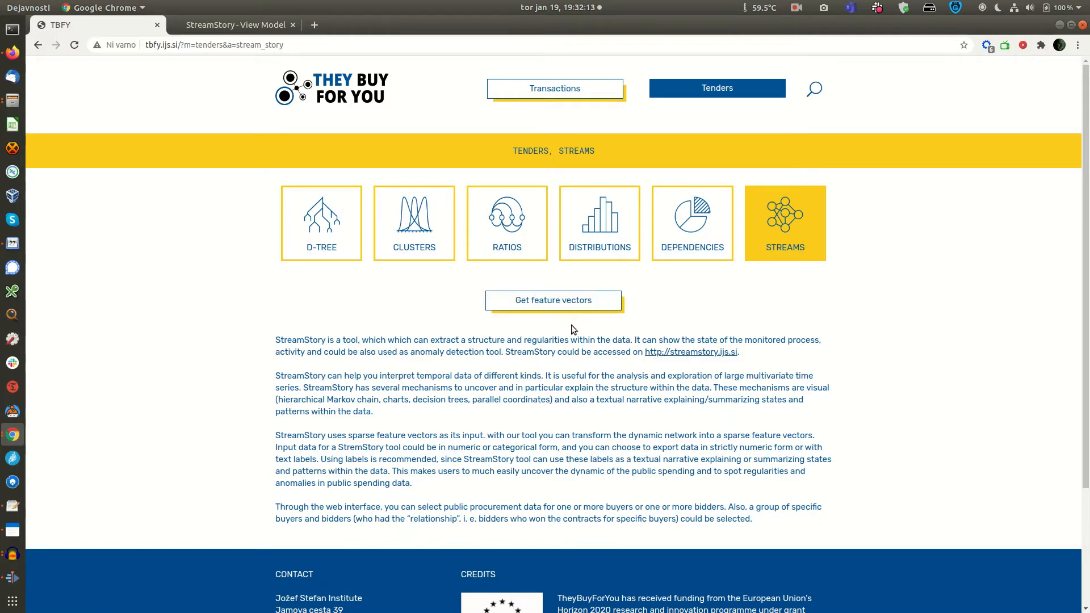
{"action": "left_click", "coordinate": [602, 305]}
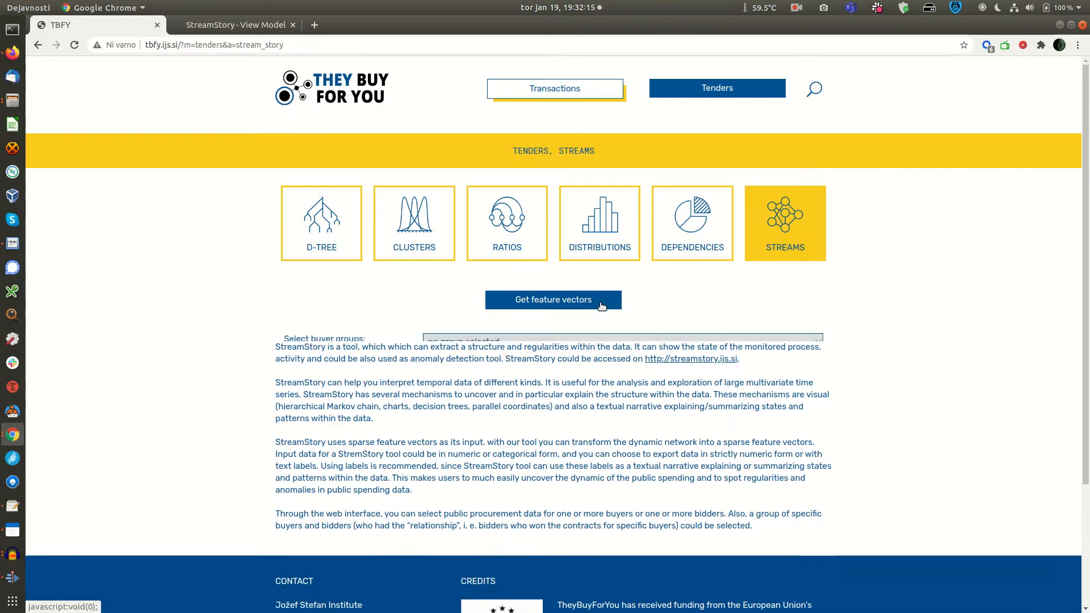
Step: Try the Tožilstva and Osnovne šole buyer groups in the feature vectors form
{"action": "left_click", "coordinate": [598, 342]}
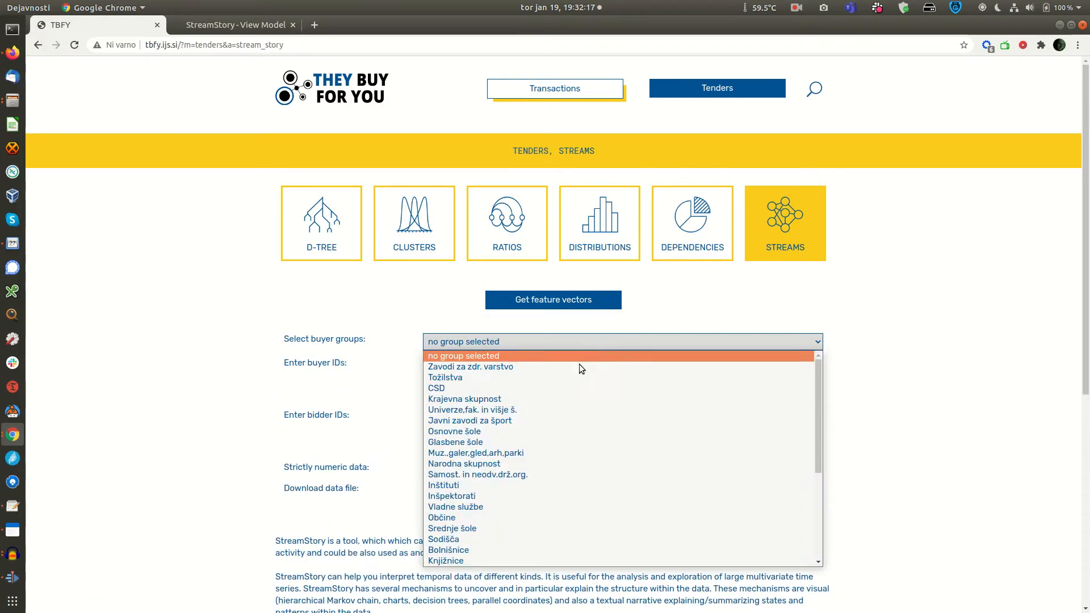
{"action": "left_click", "coordinate": [557, 378]}
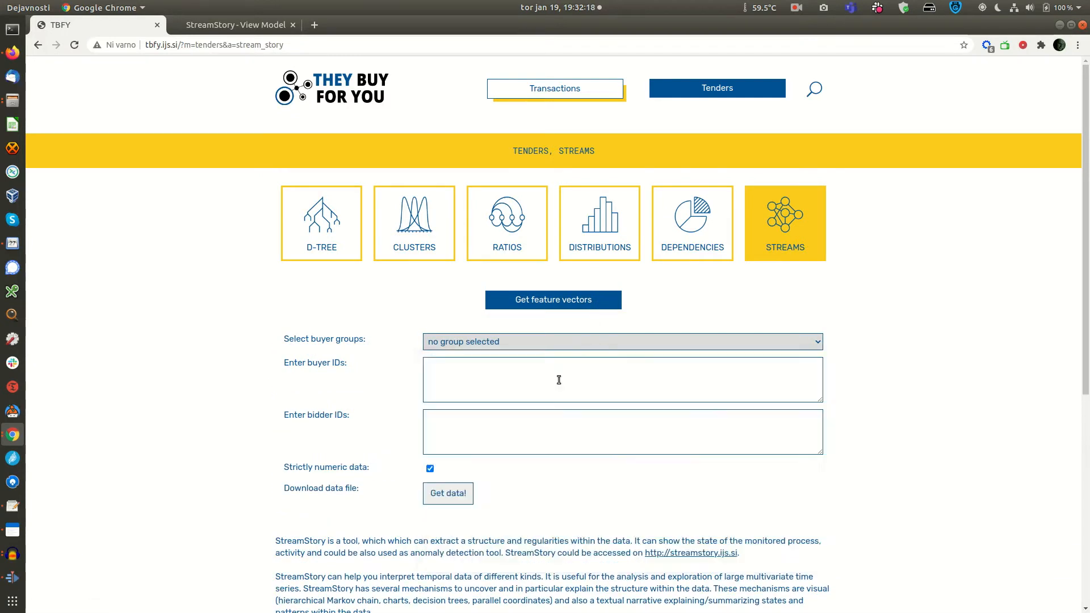
{"action": "left_click", "coordinate": [579, 342]}
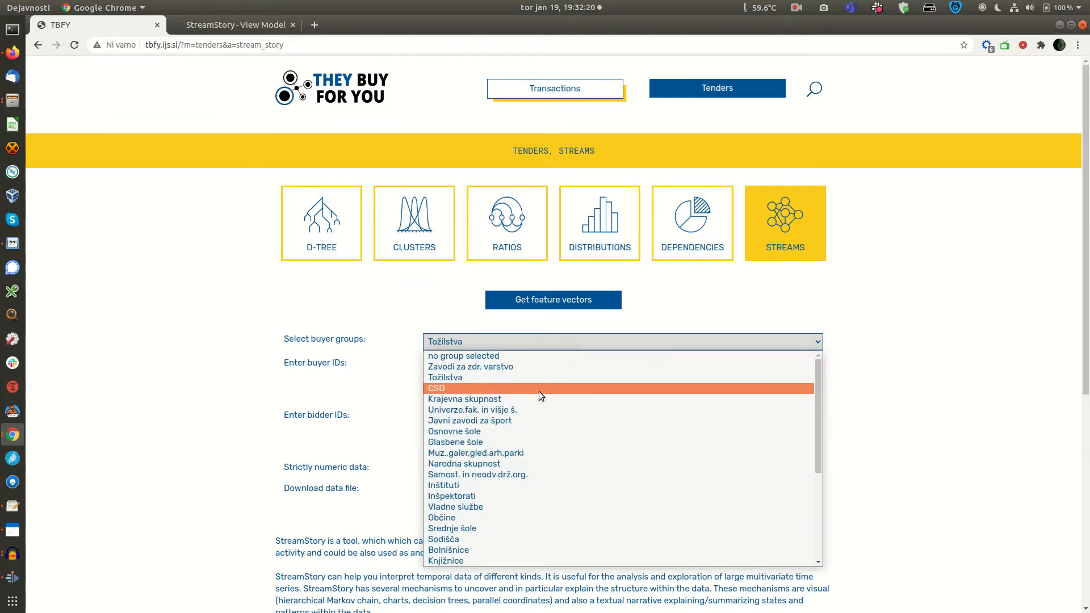
{"action": "left_click", "coordinate": [496, 429]}
{"action": "left_click", "coordinate": [516, 432]}
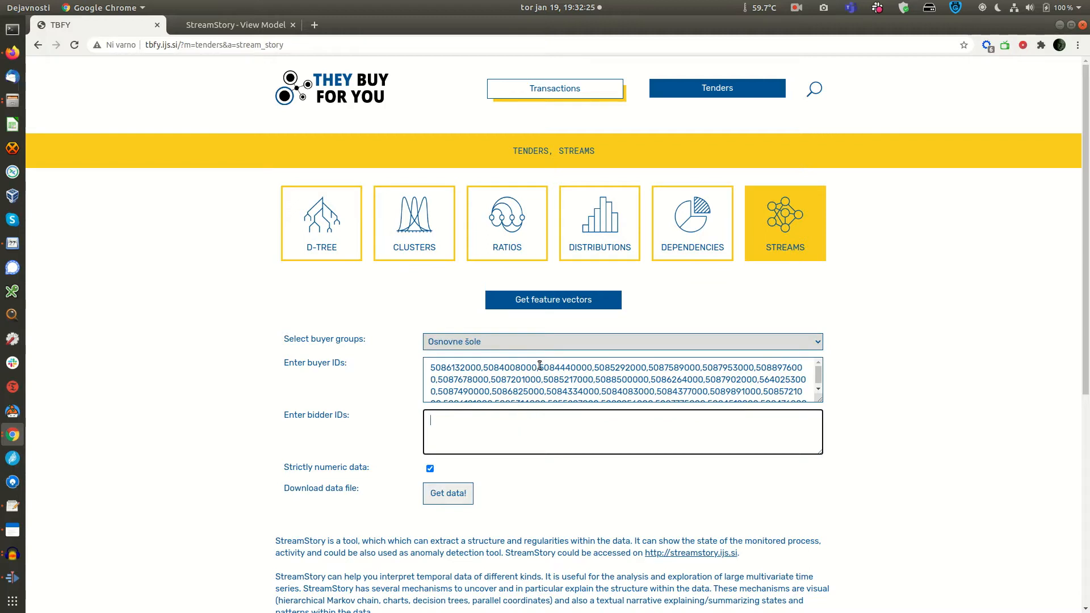
Step: Choose Sodišča as the buyer group and download its strictly numeric data file
{"action": "left_click", "coordinate": [571, 339]}
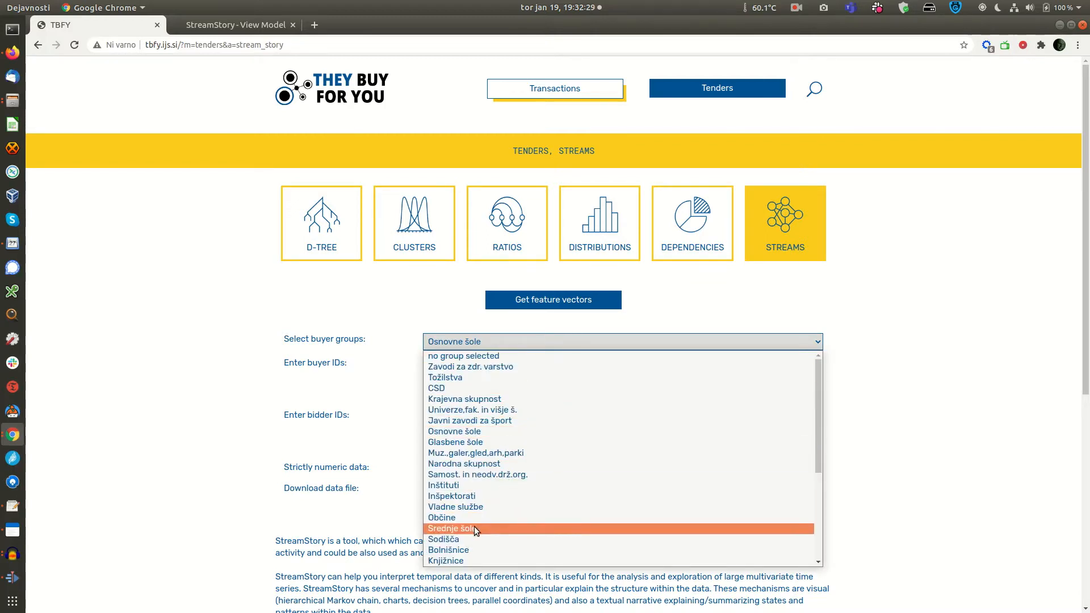
{"action": "left_click", "coordinate": [459, 539]}
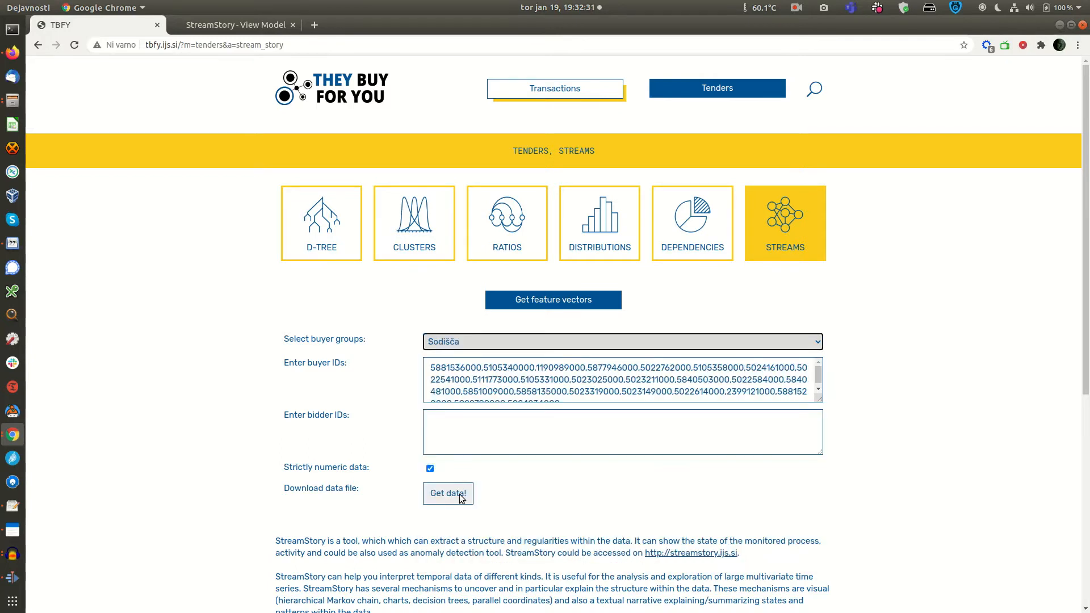
{"action": "left_click", "coordinate": [461, 497]}
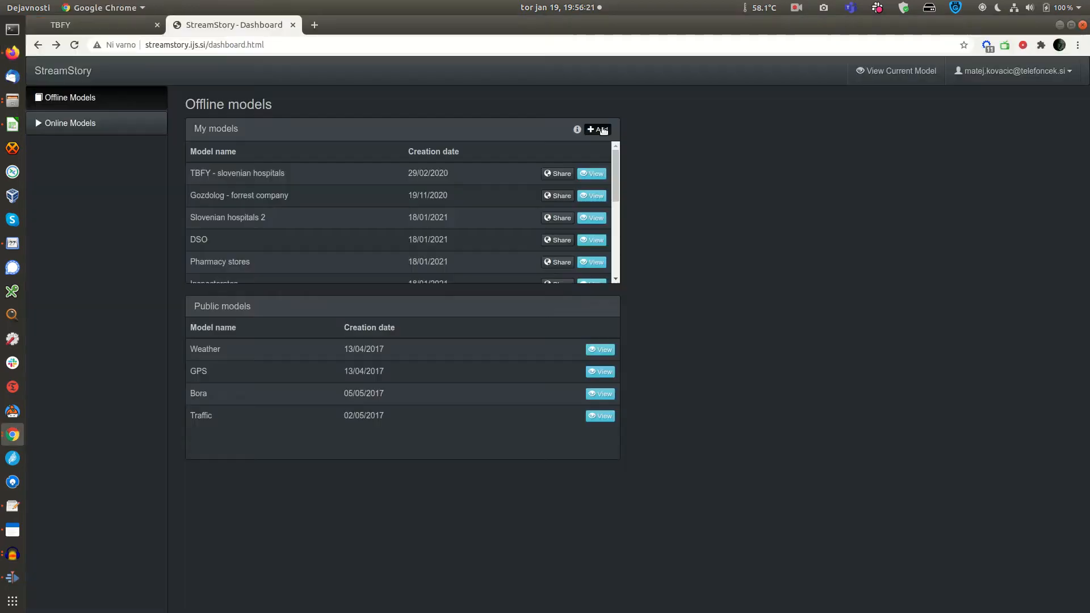
Step: Add a new offline model in the StreamStory dashboard and upload top_IT.csv as its data file
{"action": "left_click", "coordinate": [602, 127]}
{"action": "left_click", "coordinate": [448, 143]}
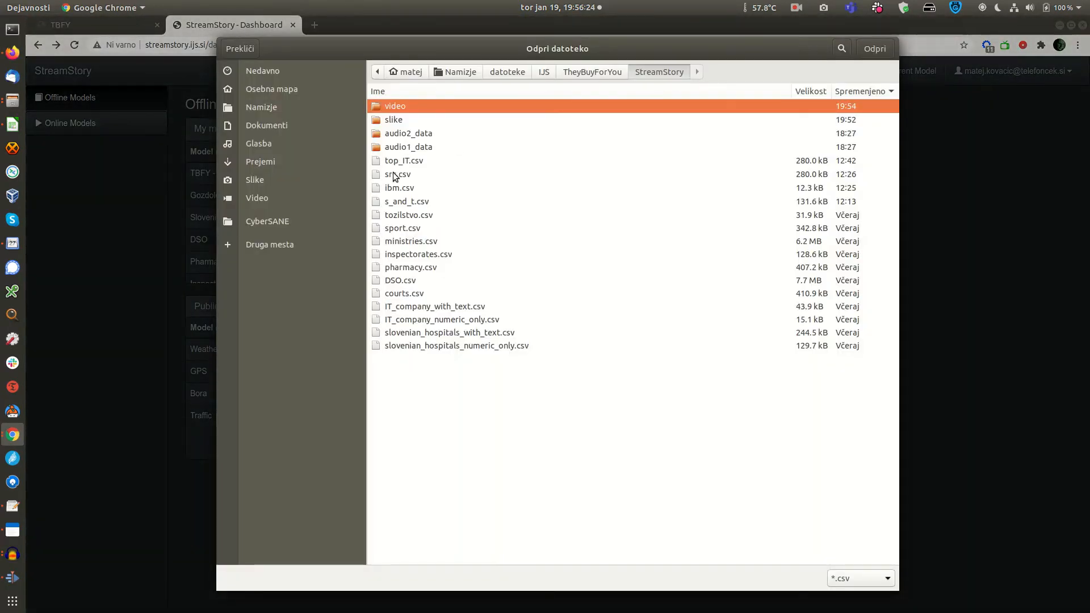
{"action": "left_click", "coordinate": [400, 161]}
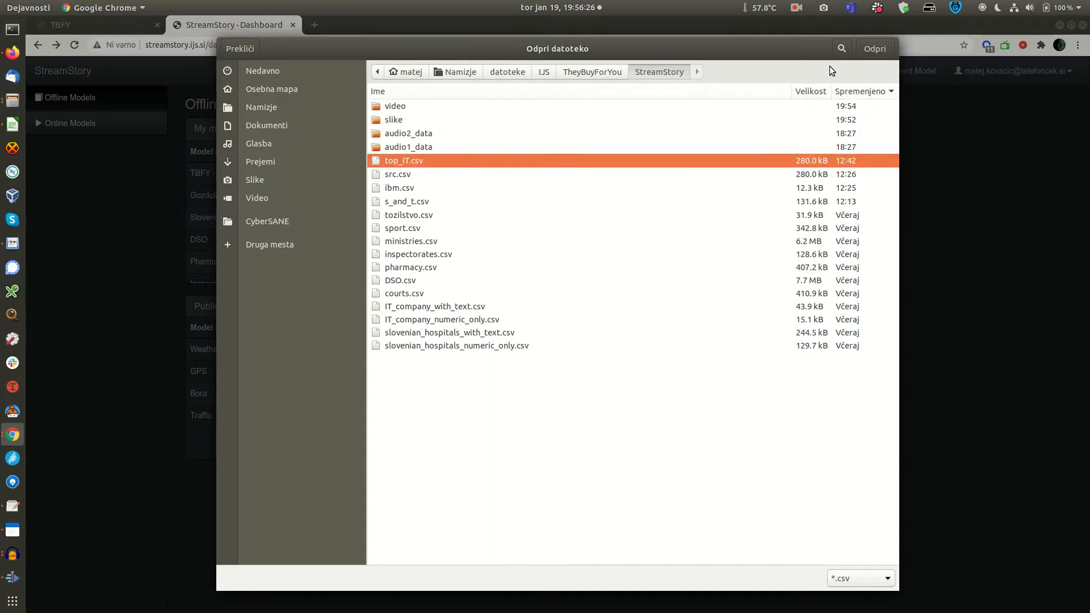
{"action": "left_click", "coordinate": [874, 49]}
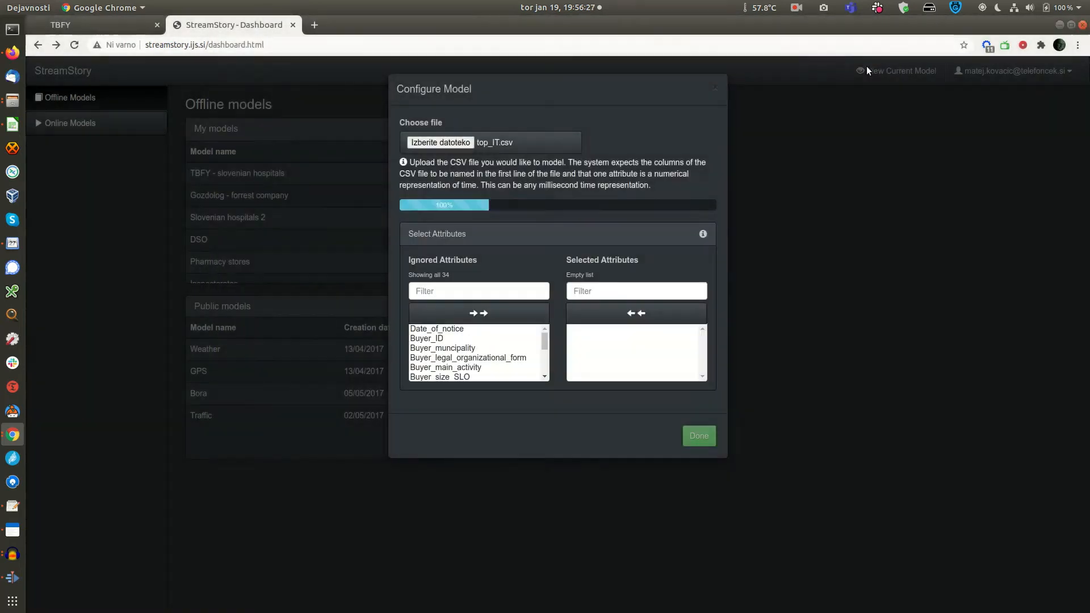
Step: Move Date_of_notice, Procedure_type and Procedure_type_EU_criteria from the ignored to the selected attributes
{"action": "left_click", "coordinate": [429, 330]}
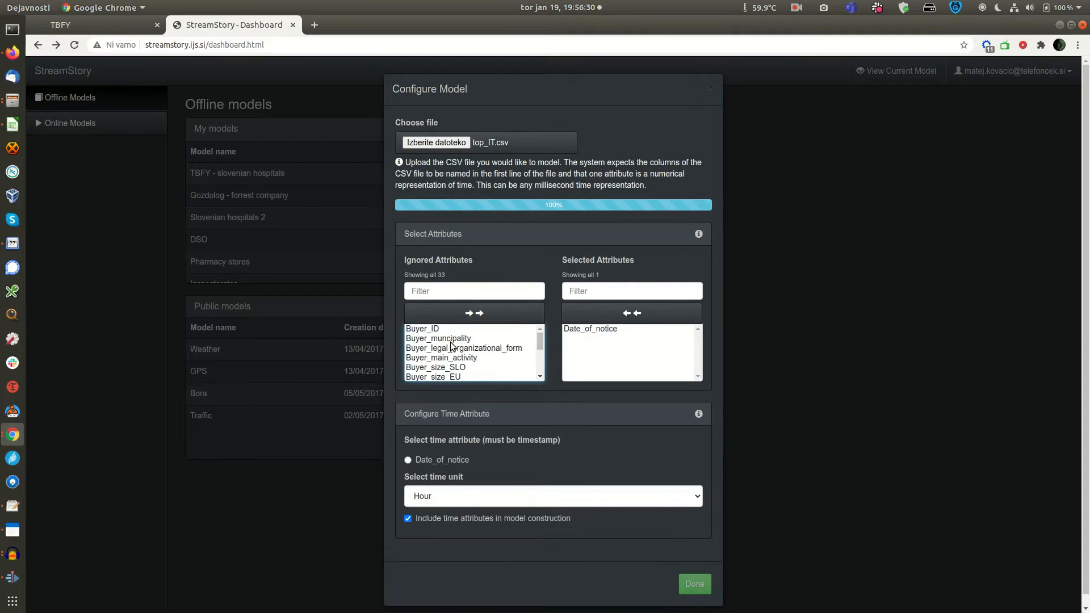
{"action": "scroll", "coordinate": [454, 347], "scroll_direction": "down", "scroll_amount": 2}
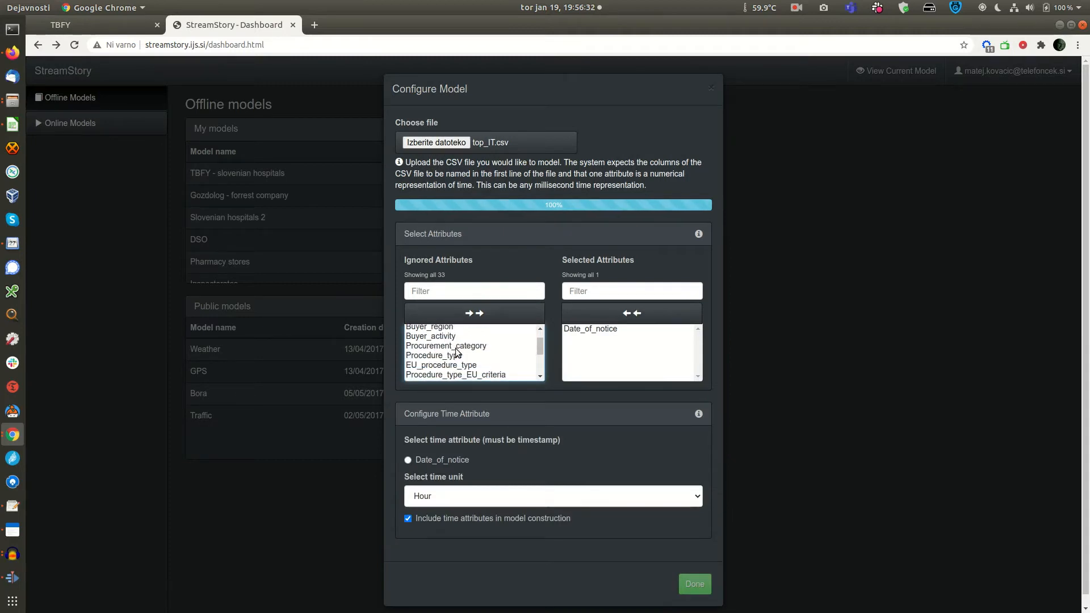
{"action": "left_click", "coordinate": [457, 355]}
{"action": "scroll", "coordinate": [457, 357], "scroll_direction": "down", "scroll_amount": 1}
{"action": "scroll", "coordinate": [457, 361], "scroll_direction": "down", "scroll_amount": 2}
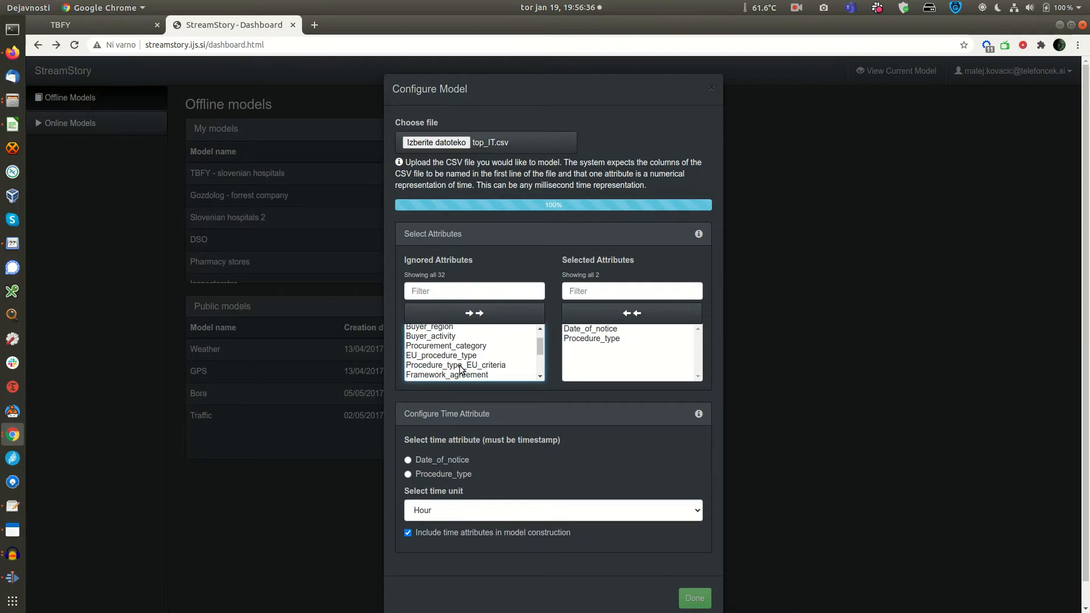
{"action": "left_click", "coordinate": [461, 365]}
Step: Add Published_in_EU, Number_of_bids and Final_value to the selected attributes
{"action": "scroll", "coordinate": [461, 364], "scroll_direction": "down", "scroll_amount": 1}
{"action": "scroll", "coordinate": [461, 365], "scroll_direction": "down", "scroll_amount": 3}
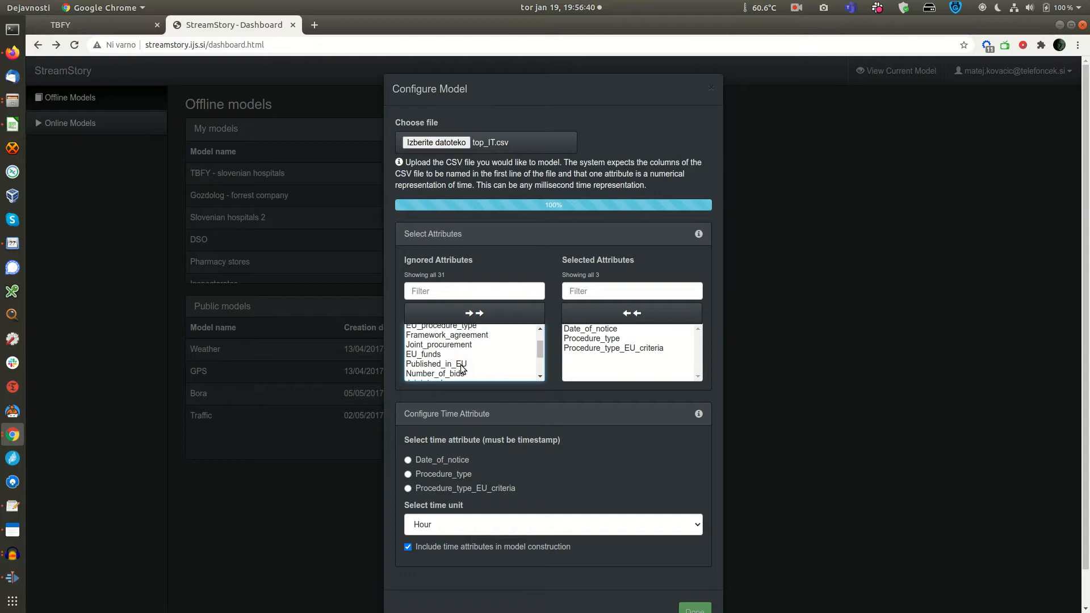
{"action": "scroll", "coordinate": [461, 368], "scroll_direction": "down", "scroll_amount": 1}
{"action": "left_click", "coordinate": [459, 335]}
{"action": "scroll", "coordinate": [463, 343], "scroll_direction": "down", "scroll_amount": 3}
{"action": "scroll", "coordinate": [462, 347], "scroll_direction": "down", "scroll_amount": 1}
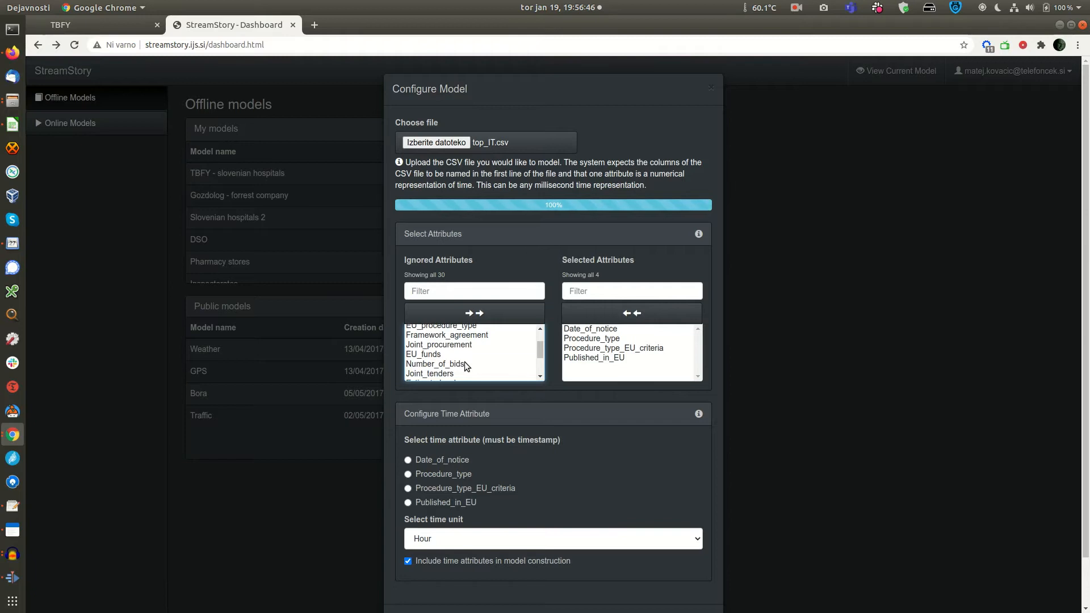
{"action": "left_click", "coordinate": [465, 364]}
{"action": "scroll", "coordinate": [467, 365], "scroll_direction": "down", "scroll_amount": 3}
{"action": "scroll", "coordinate": [466, 364], "scroll_direction": "down", "scroll_amount": 1}
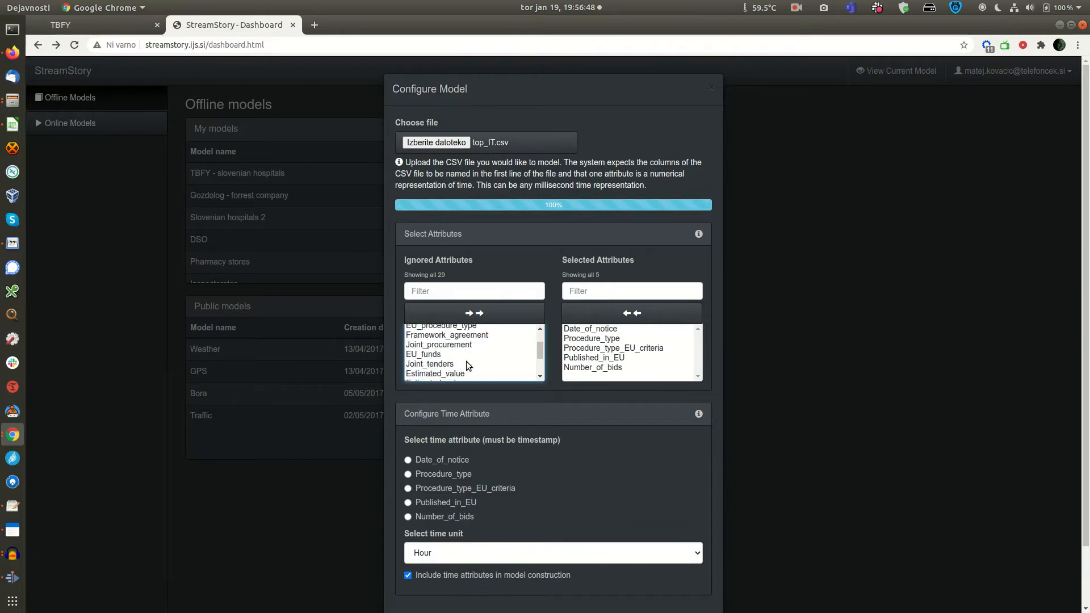
{"action": "scroll", "coordinate": [465, 364], "scroll_direction": "down", "scroll_amount": 2}
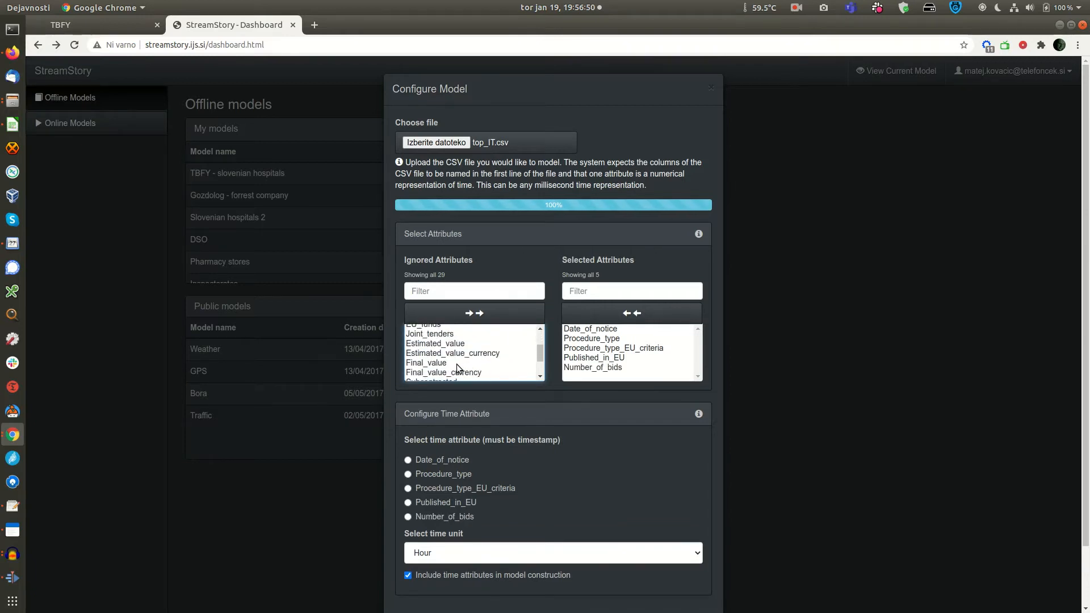
{"action": "left_click", "coordinate": [457, 363]}
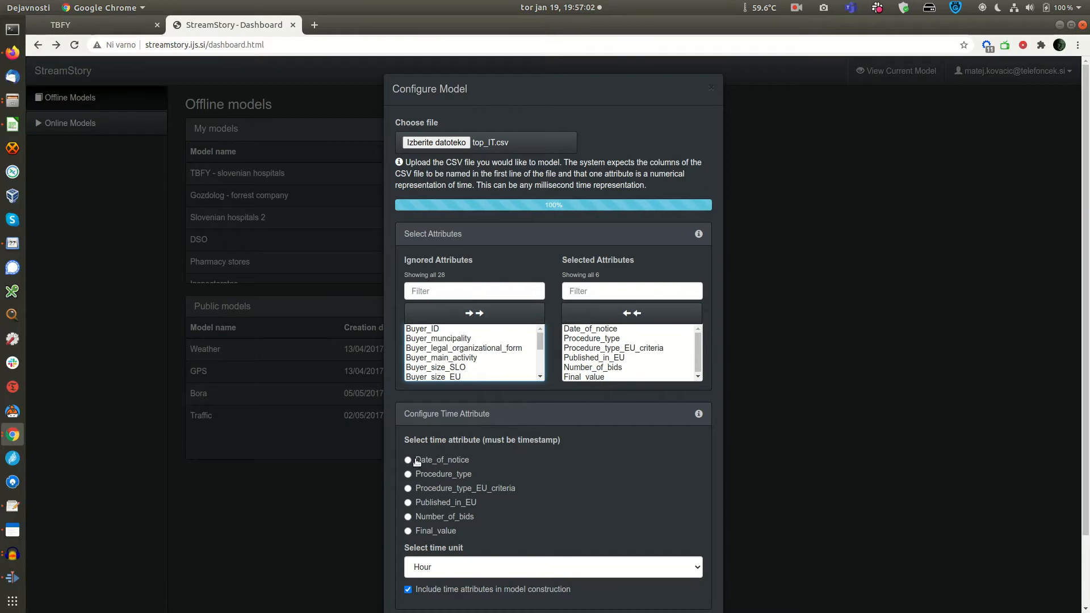
Step: Set Date_of_notice as the time attribute and Month as the time unit
{"action": "scroll", "coordinate": [415, 457], "scroll_direction": "down", "scroll_amount": 2}
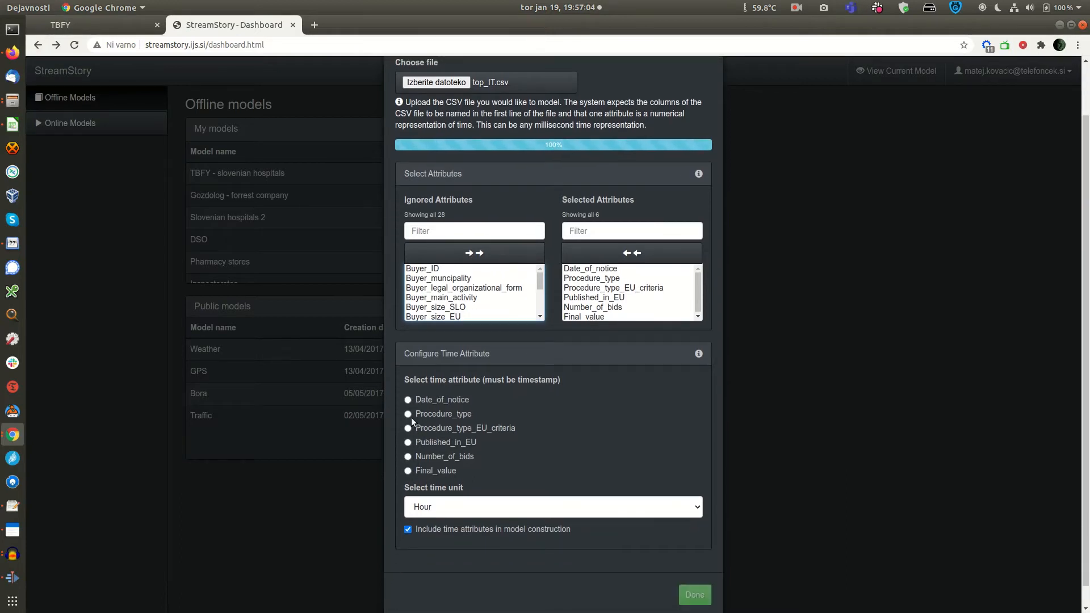
{"action": "left_click", "coordinate": [408, 399]}
{"action": "scroll", "coordinate": [554, 390], "scroll_direction": "down", "scroll_amount": 2}
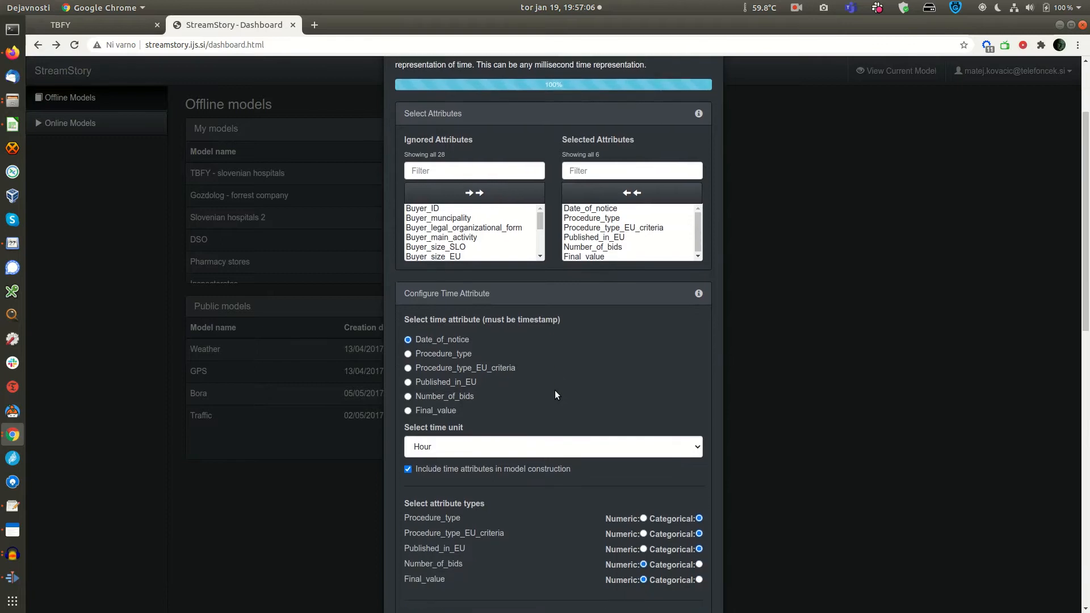
{"action": "scroll", "coordinate": [554, 393], "scroll_direction": "down", "scroll_amount": 1}
{"action": "left_click", "coordinate": [544, 415]}
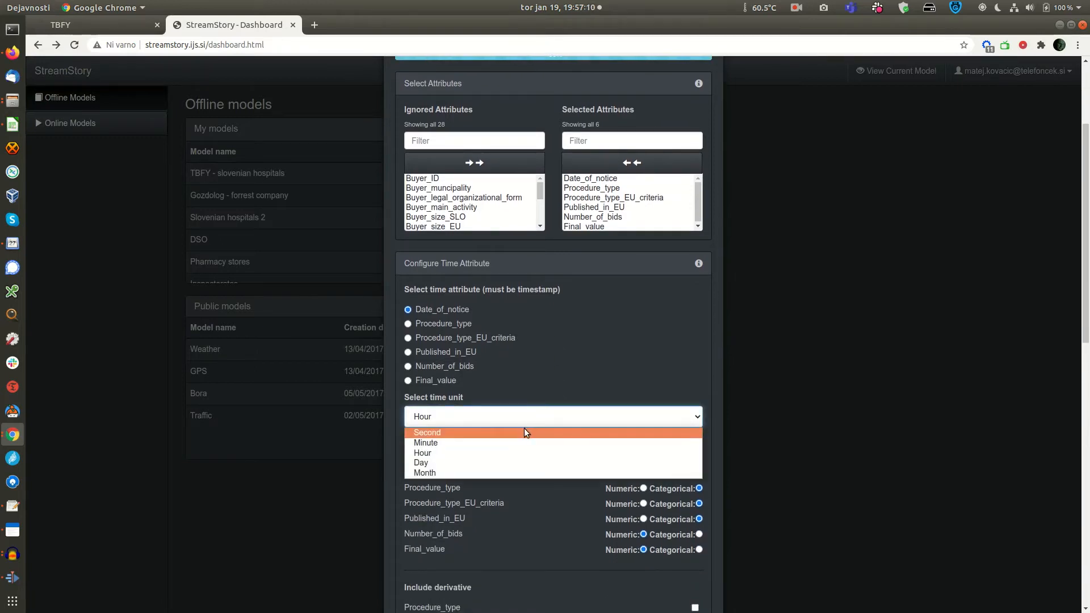
{"action": "left_click", "coordinate": [488, 473]}
Step: Try the numeric type for Published_in_EU and return it to categorical
{"action": "scroll", "coordinate": [529, 451], "scroll_direction": "down", "scroll_amount": 3}
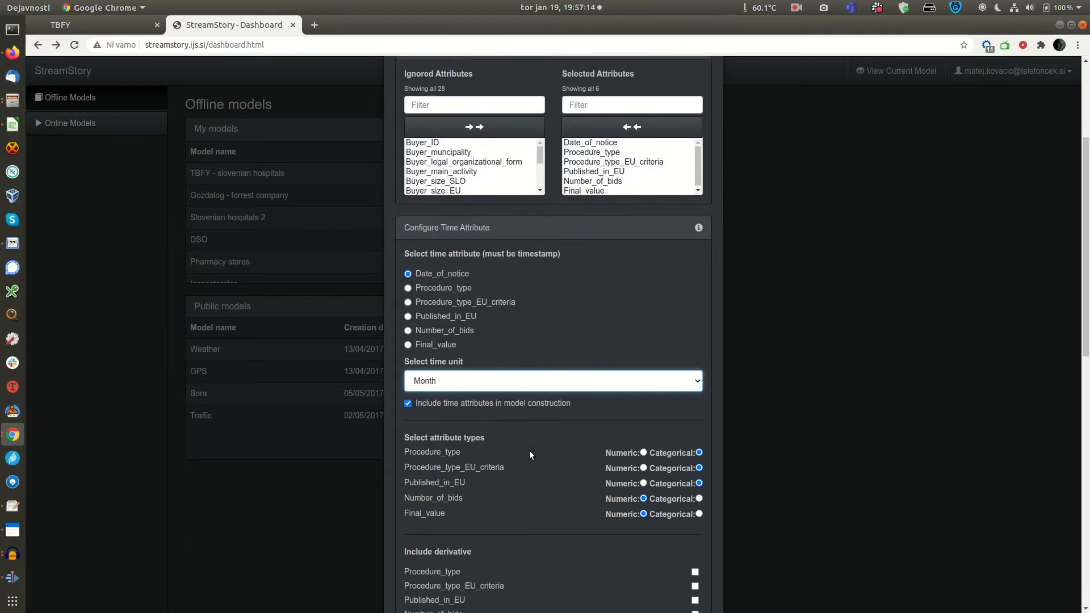
{"action": "scroll", "coordinate": [530, 450], "scroll_direction": "down", "scroll_amount": 1}
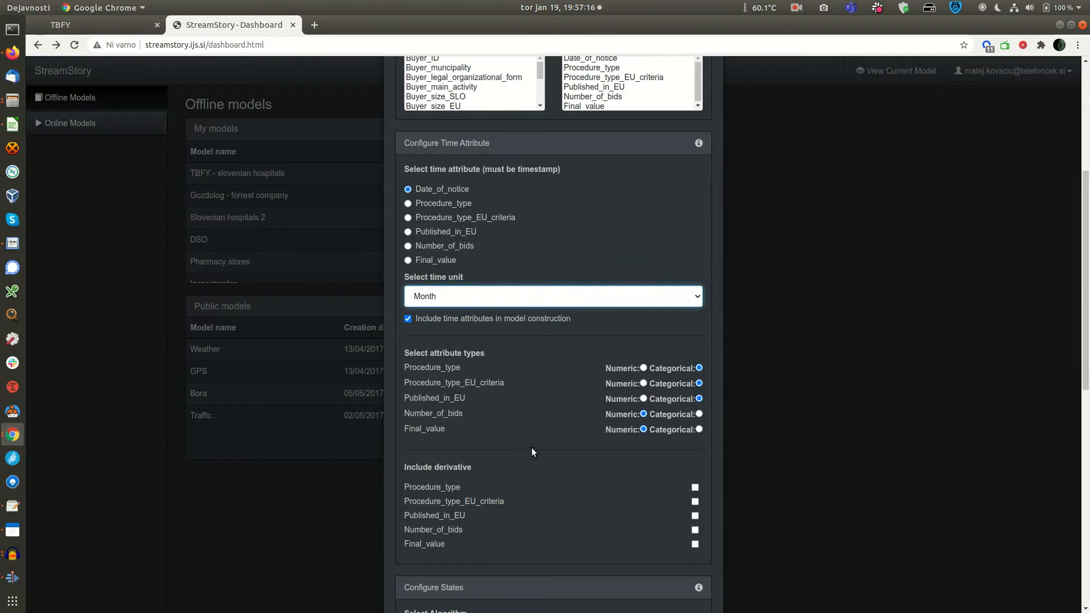
{"action": "left_click", "coordinate": [644, 399]}
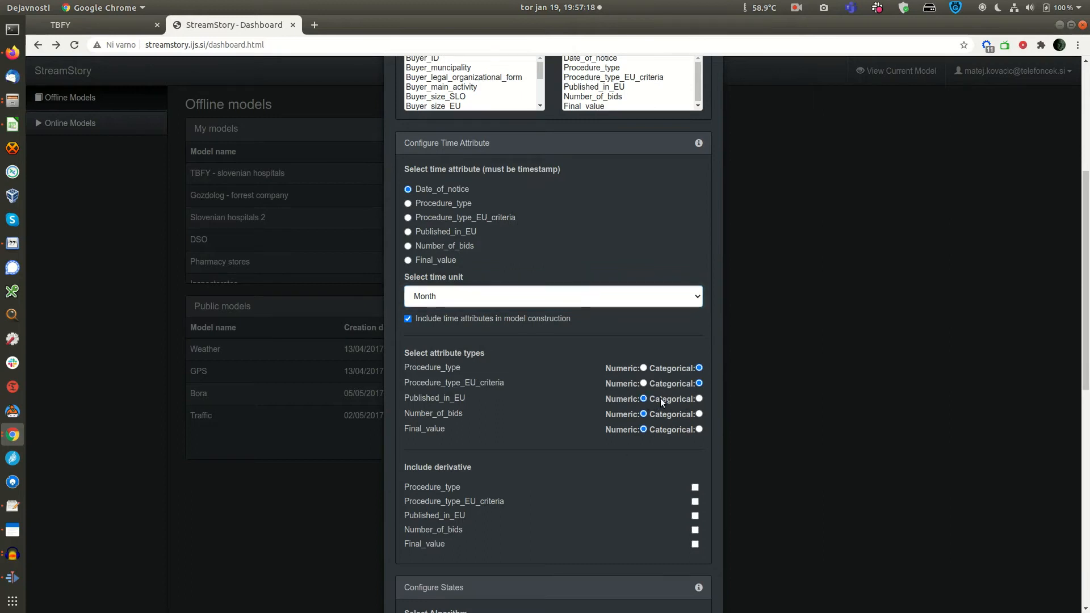
{"action": "left_click", "coordinate": [699, 399]}
Step: Include derivatives for Procedure_type, Procedure_type_EU_criteria, Published_in_EU, Number_of_bids and Final_value
{"action": "scroll", "coordinate": [686, 482], "scroll_direction": "down", "scroll_amount": 2}
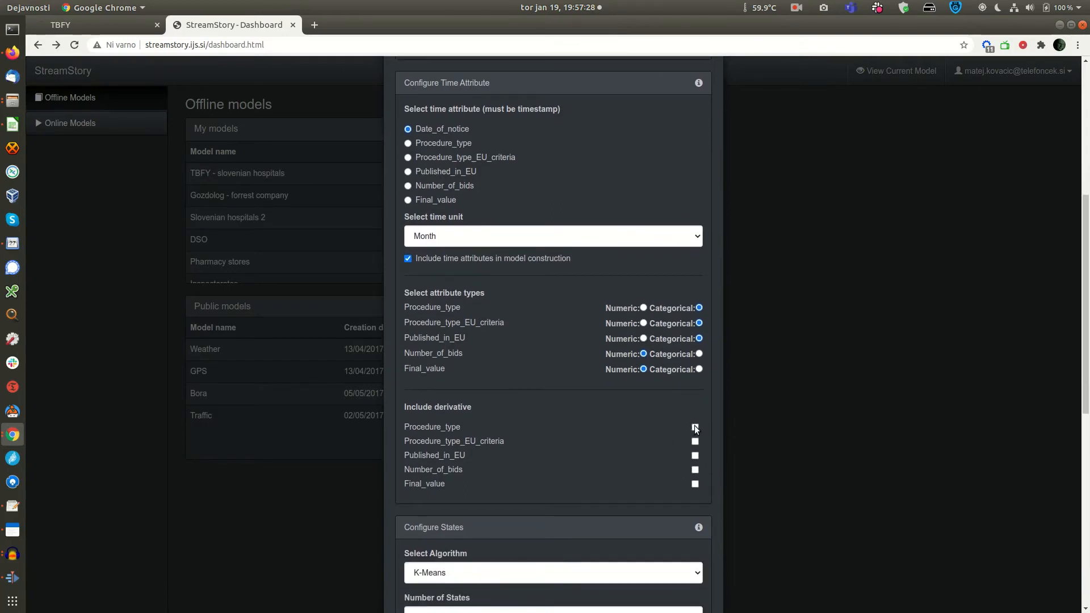
{"action": "left_click", "coordinate": [695, 442]}
{"action": "left_click", "coordinate": [695, 455]}
{"action": "left_click", "coordinate": [695, 470]}
{"action": "left_click", "coordinate": [695, 484]}
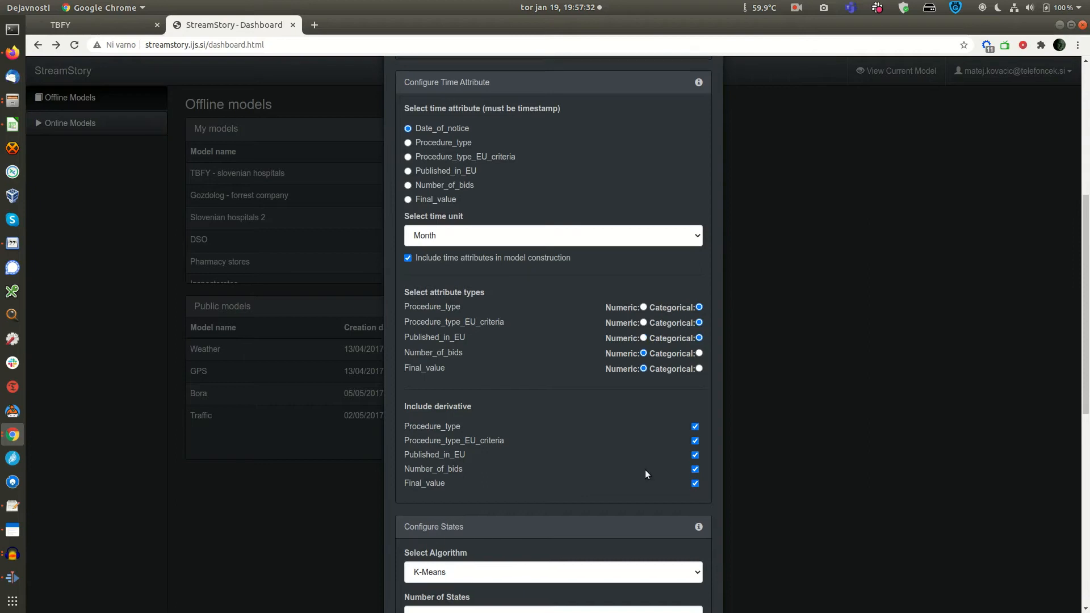
{"action": "scroll", "coordinate": [645, 469], "scroll_direction": "down", "scroll_amount": 5}
{"action": "scroll", "coordinate": [646, 469], "scroll_direction": "down", "scroll_amount": 2}
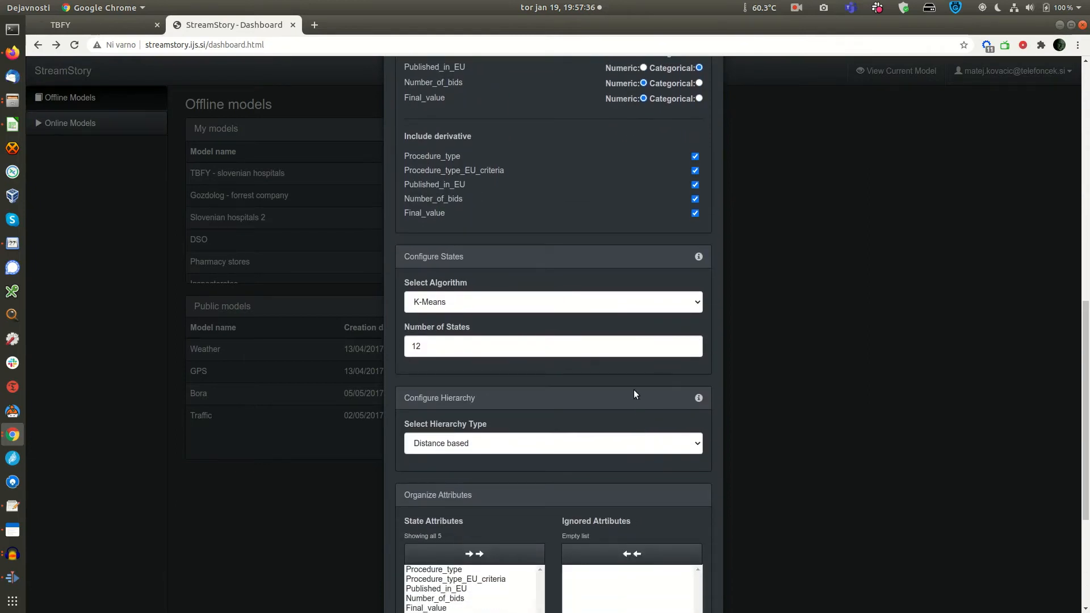
Step: Review the state algorithm and hierarchy type choices, keeping K-Means and Distance based
{"action": "left_click", "coordinate": [590, 305]}
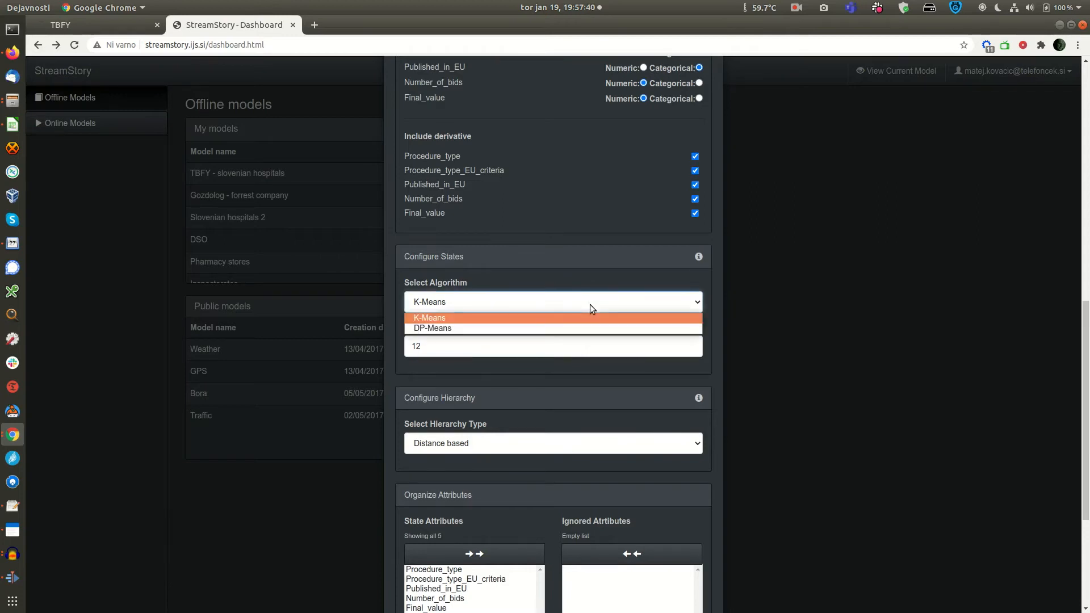
{"action": "left_click", "coordinate": [581, 279]}
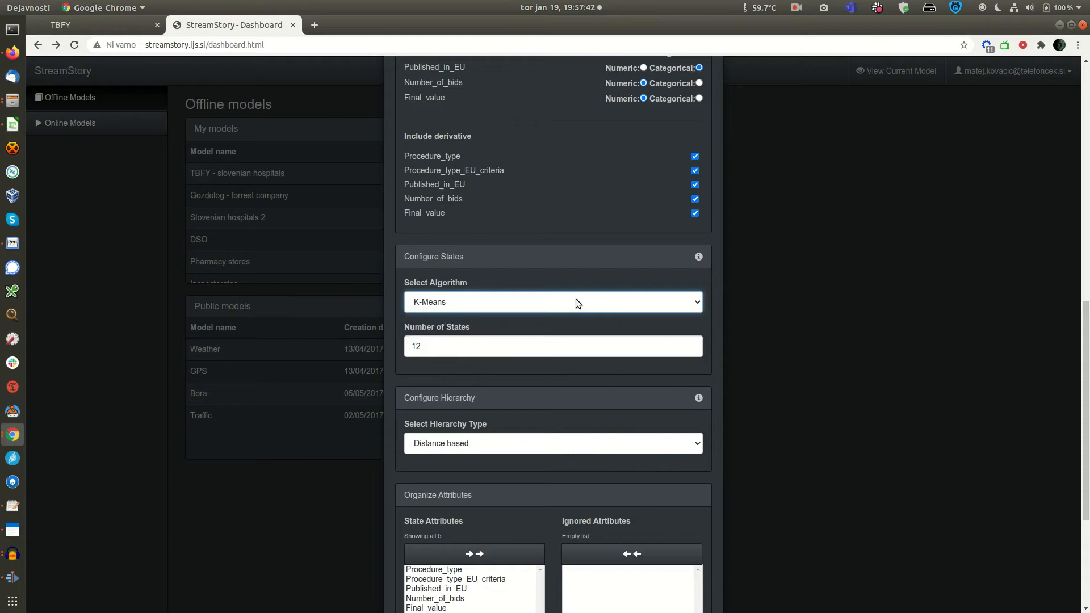
{"action": "left_click", "coordinate": [541, 445]}
{"action": "left_click", "coordinate": [541, 445]}
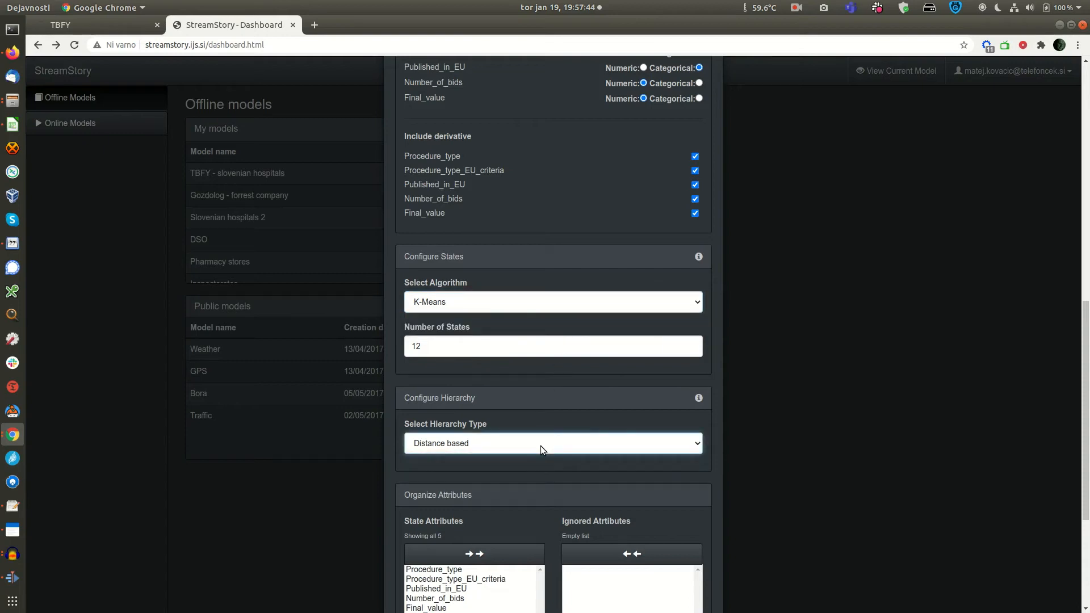
Step: Name the new model "Test model"
{"action": "scroll", "coordinate": [560, 390], "scroll_direction": "down", "scroll_amount": 4}
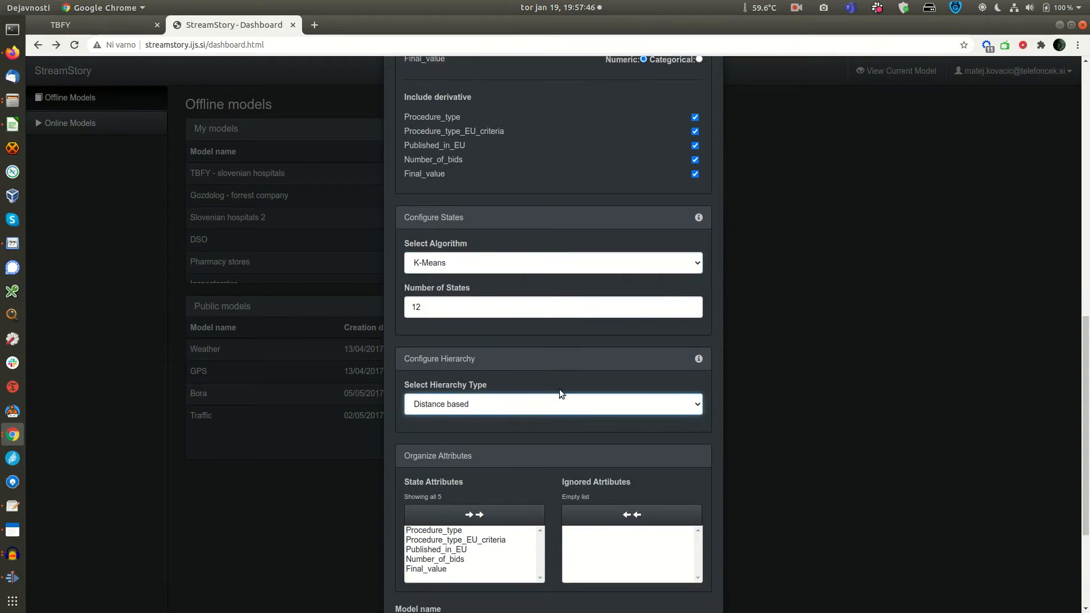
{"action": "scroll", "coordinate": [563, 390], "scroll_direction": "down", "scroll_amount": 2}
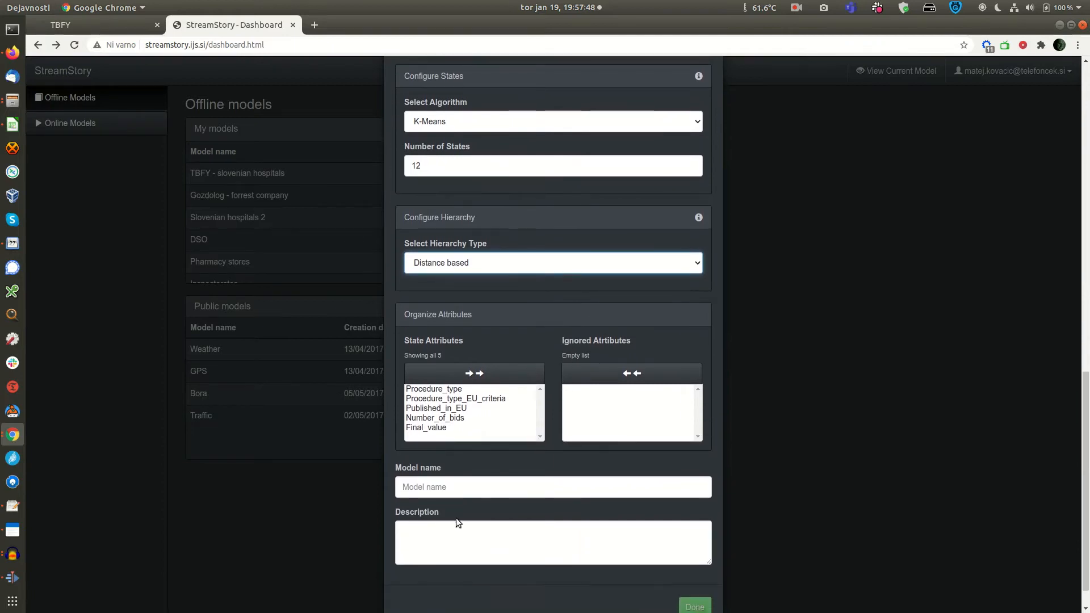
{"action": "left_click", "coordinate": [453, 487]}
{"action": "type", "text": "Test model"}
{"action": "scroll", "coordinate": [537, 512], "scroll_direction": "down", "scroll_amount": 1}
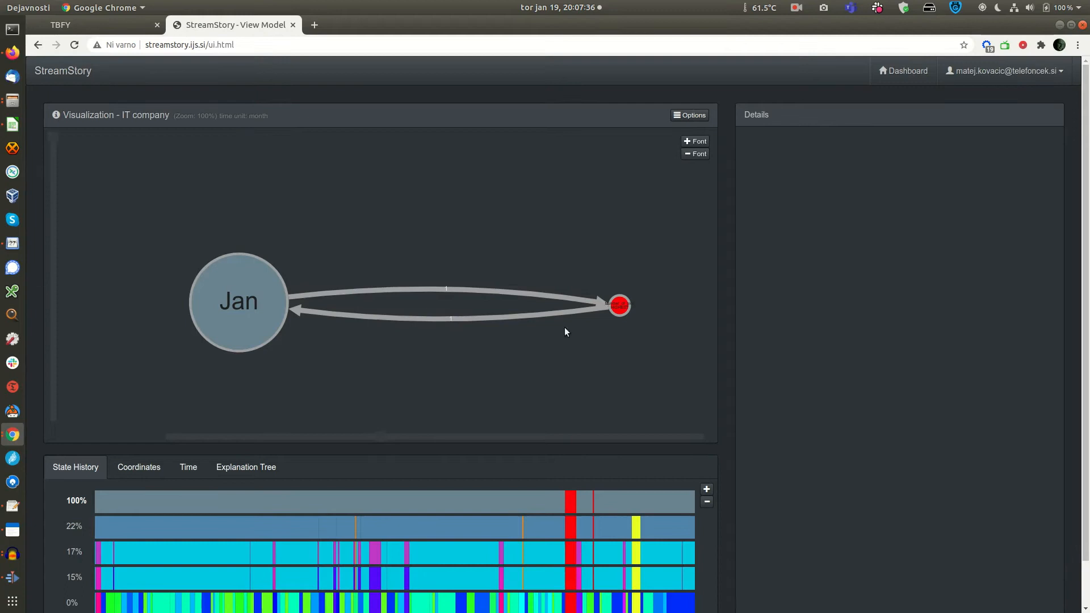
Step: Inspect the IT company model's states at the 22%, 15%, 0% and 17% levels of the state history
{"action": "left_click", "coordinate": [208, 535]}
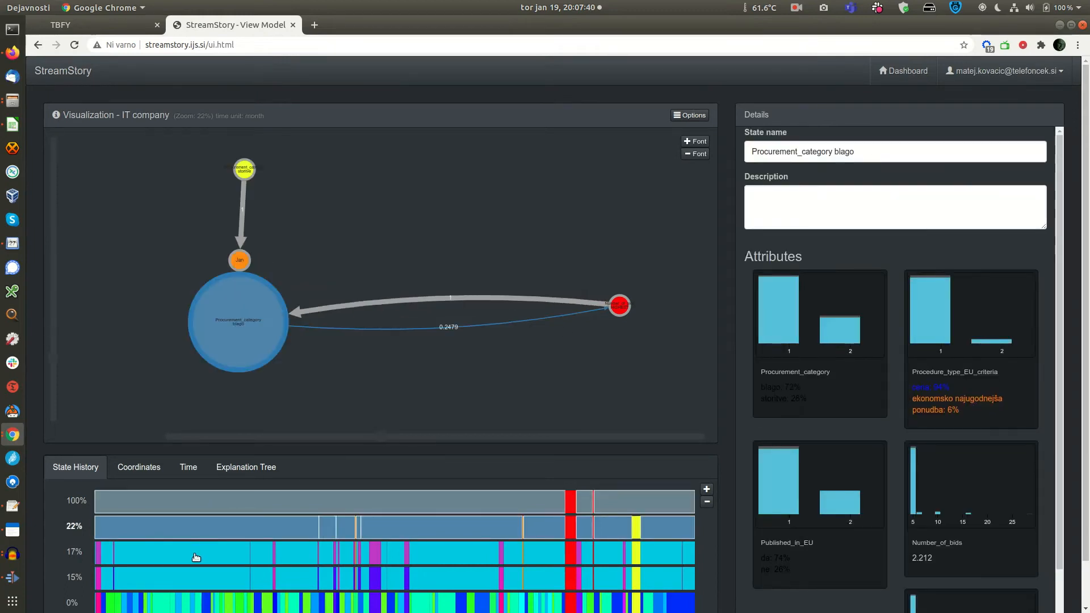
{"action": "left_click", "coordinate": [187, 580]}
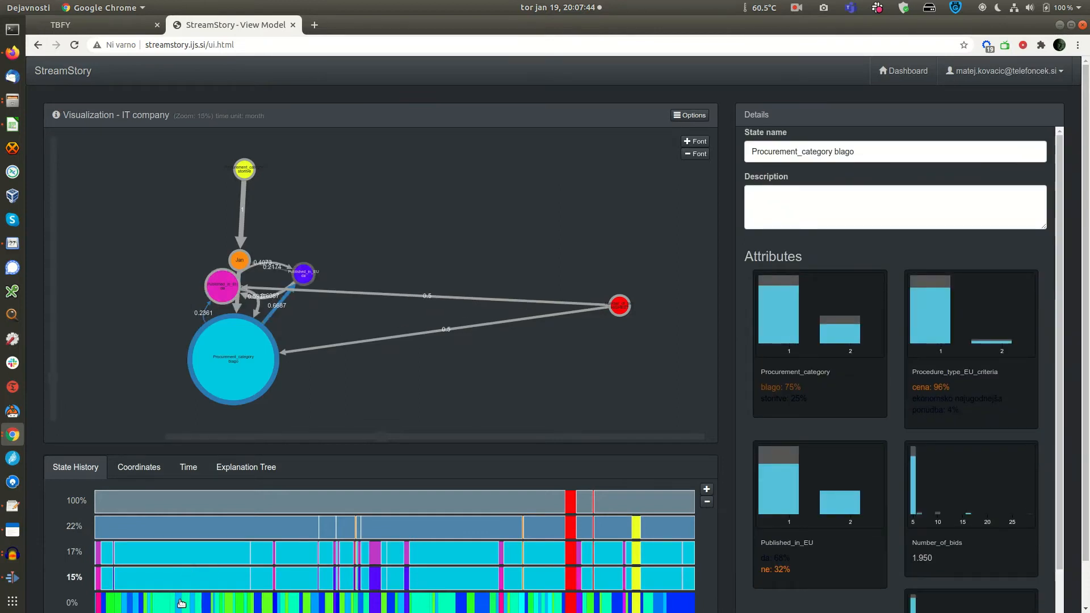
{"action": "left_click", "coordinate": [182, 603]}
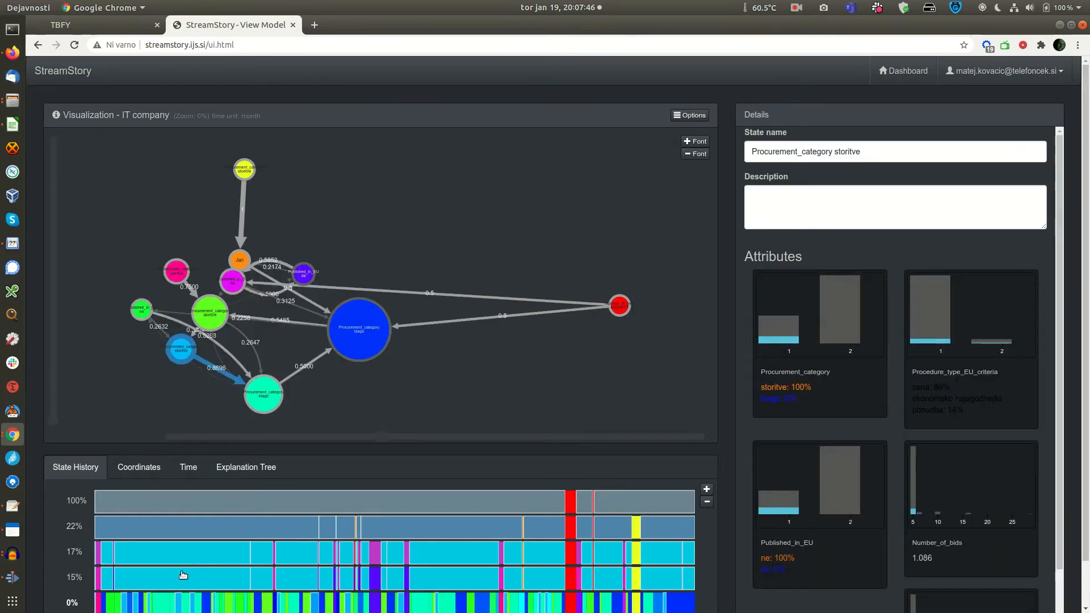
{"action": "left_click", "coordinate": [188, 558]}
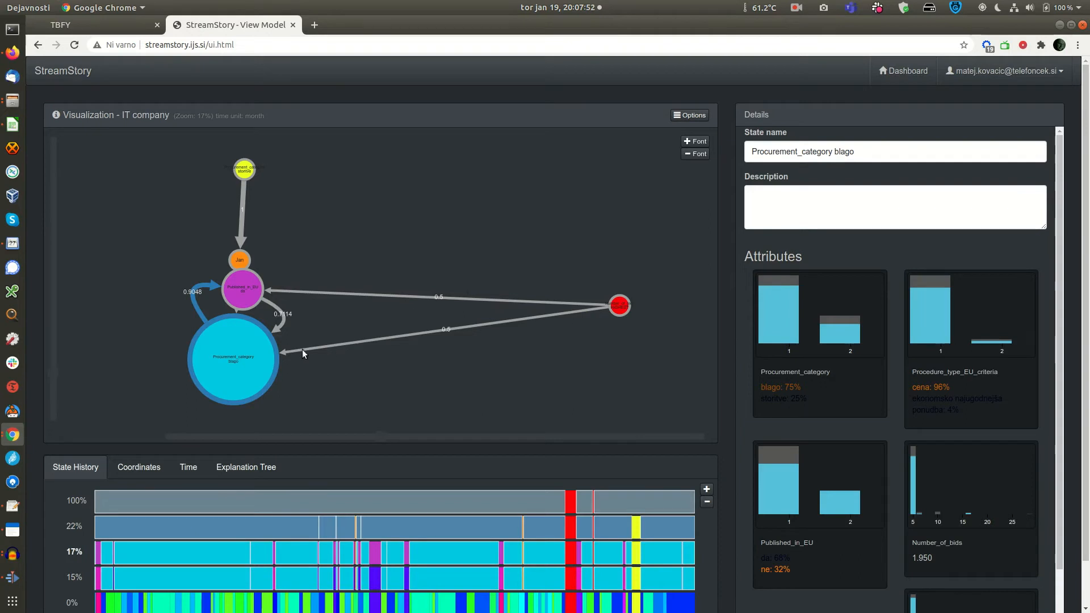
Step: Spread out the state nodes of the 17% diagram so they no longer overlap, and read the selected state's Number_of_bids
{"action": "left_click_drag", "start_coordinate": [252, 357], "coordinate": [237, 366]}
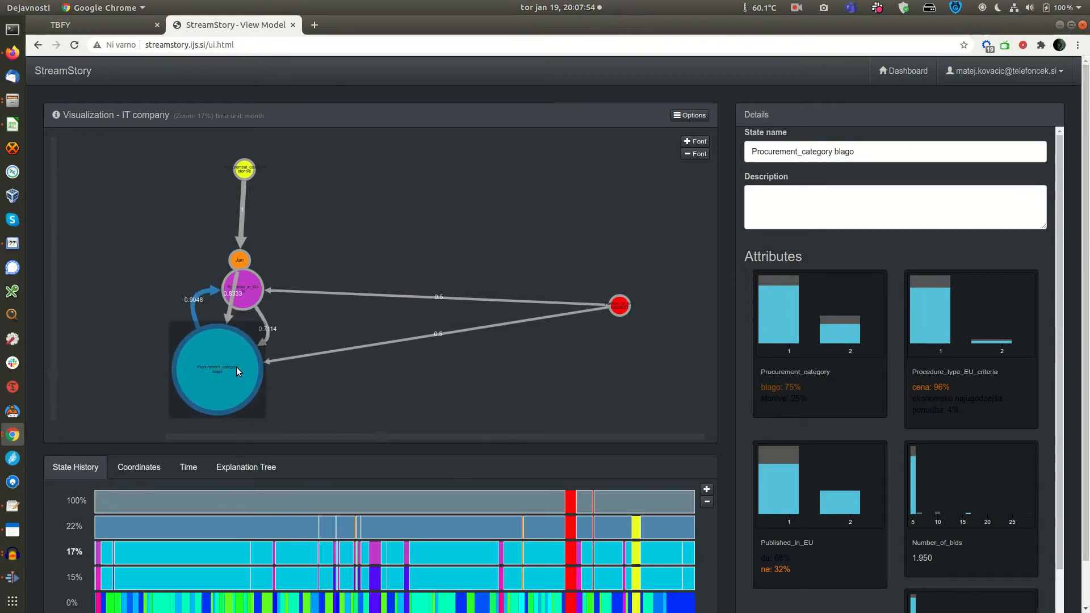
{"action": "left_click_drag", "start_coordinate": [253, 291], "coordinate": [328, 291]}
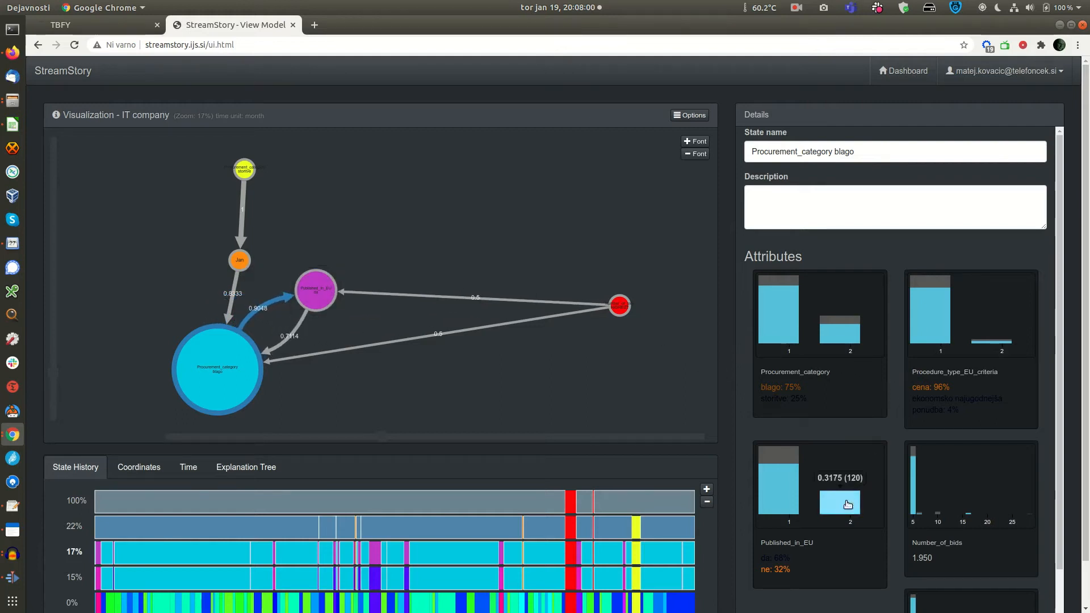
{"action": "left_click_drag", "start_coordinate": [911, 543], "coordinate": [944, 562]}
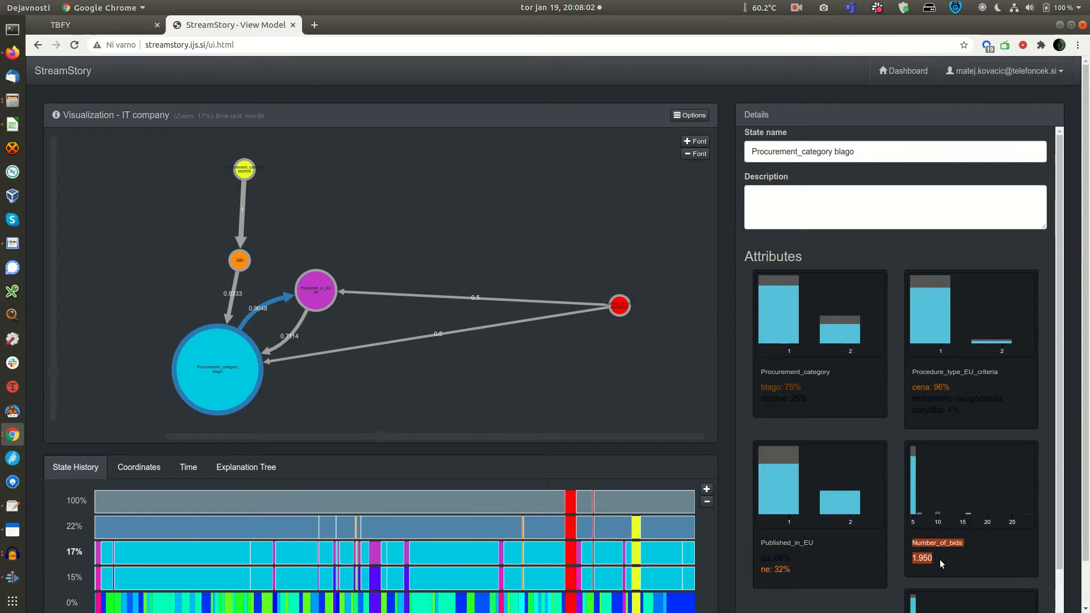
{"action": "left_click_drag", "start_coordinate": [239, 260], "coordinate": [202, 259]}
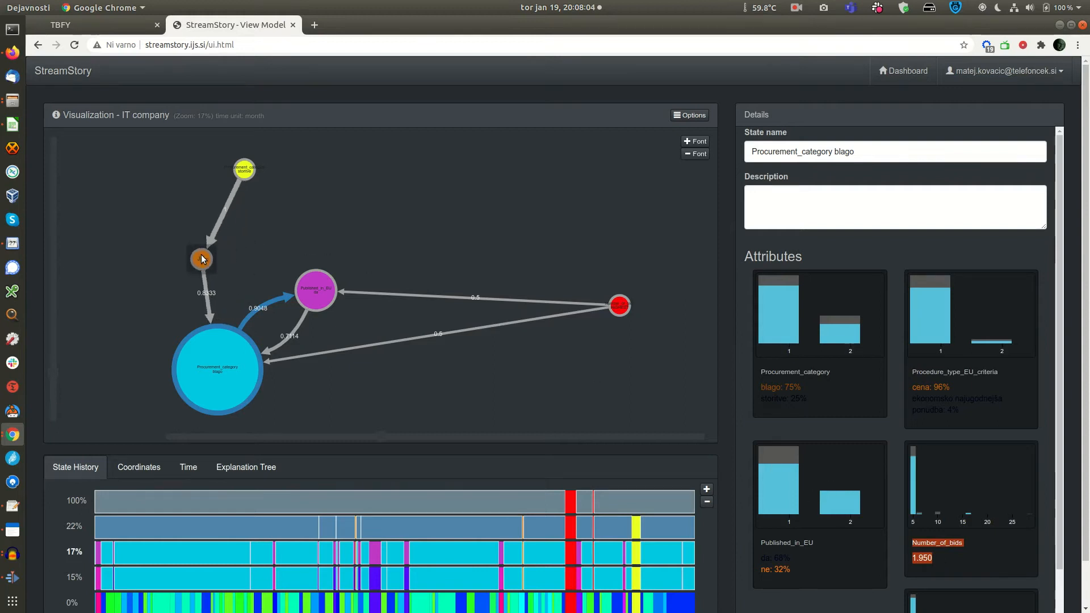
{"action": "left_click_drag", "start_coordinate": [619, 306], "coordinate": [498, 312]}
{"action": "left_click_drag", "start_coordinate": [249, 173], "coordinate": [248, 186]}
Step: Colour the states by Procurement_category, Procedure_type_EU_criteria, Number_of_bids and Final_value in turn, returning to Number_of_bids
{"action": "left_click", "coordinate": [694, 115]}
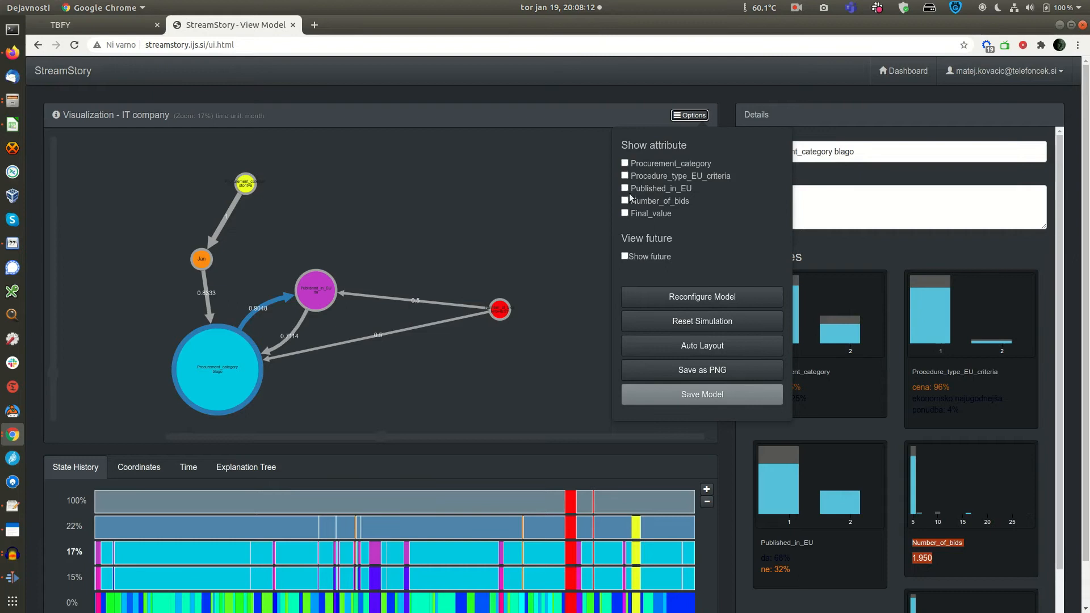
{"action": "left_click", "coordinate": [626, 163]}
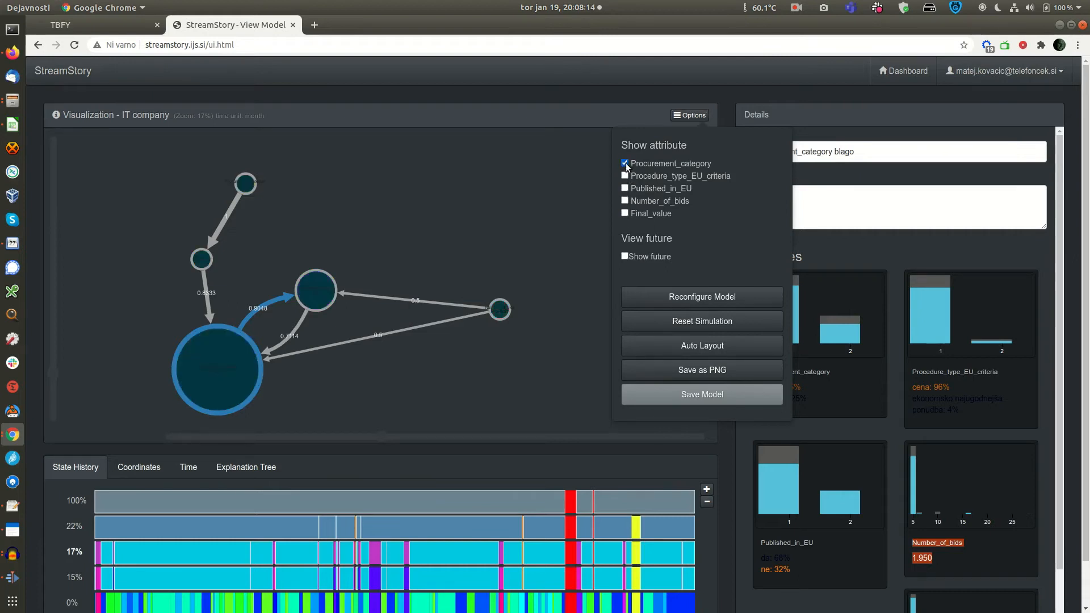
{"action": "left_click", "coordinate": [625, 176]}
{"action": "left_click", "coordinate": [625, 200]}
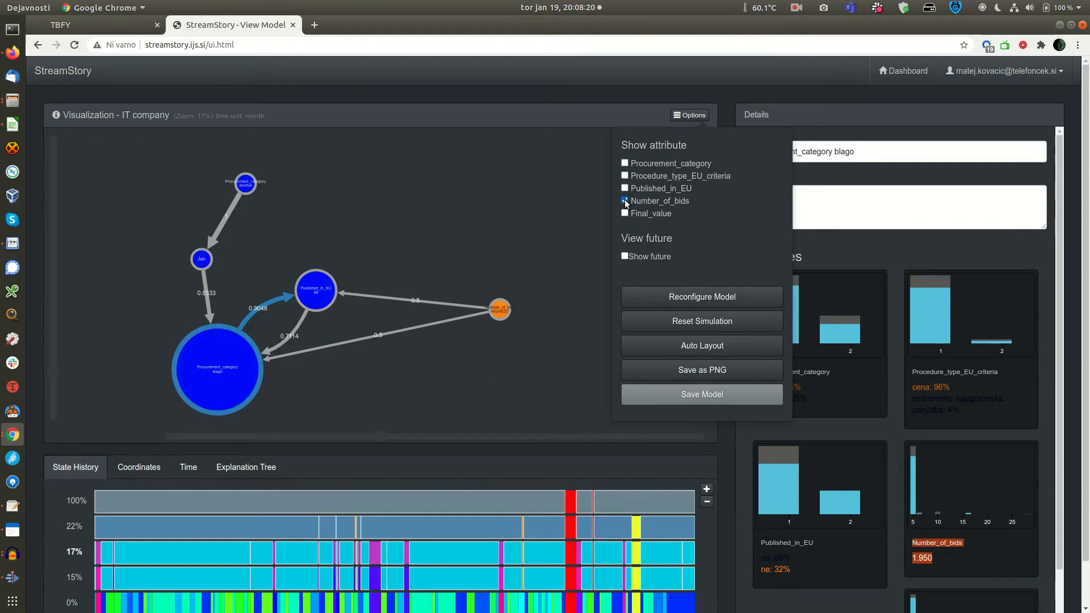
{"action": "left_click", "coordinate": [625, 214]}
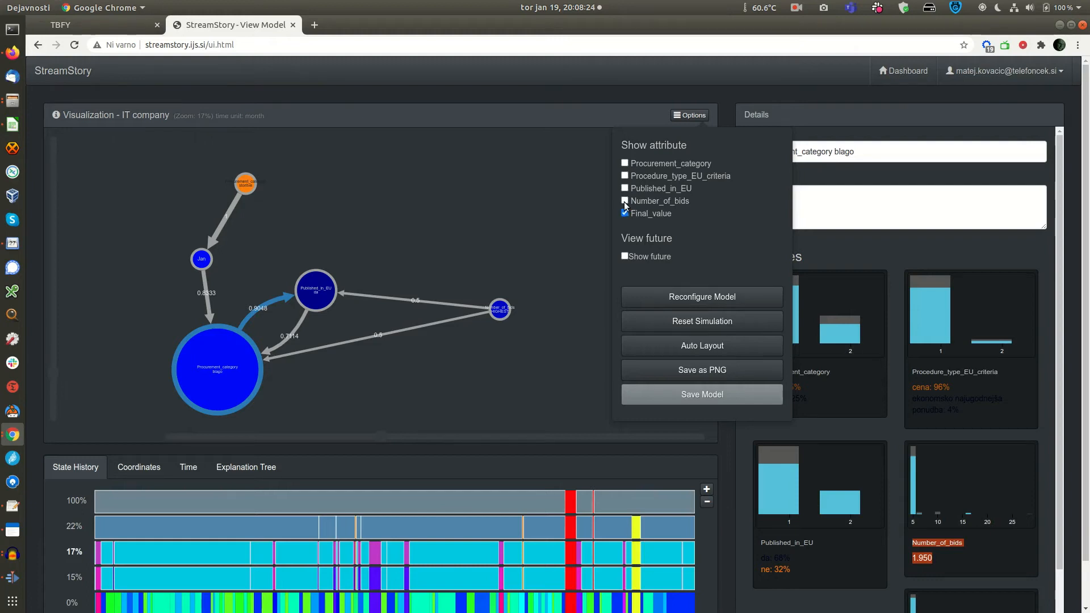
{"action": "left_click", "coordinate": [624, 201]}
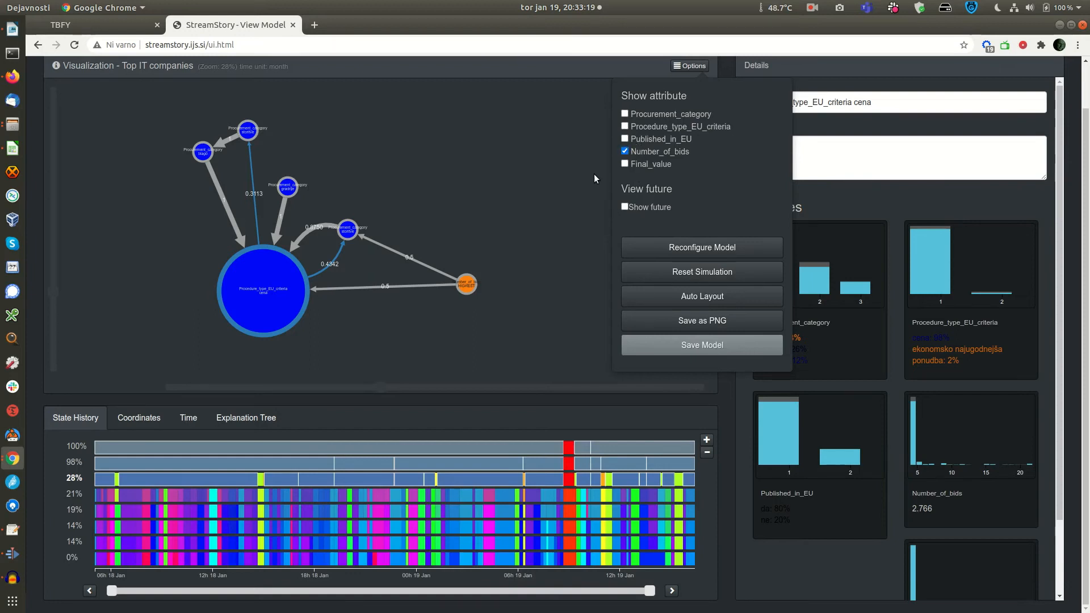
Step: Examine the Number_of_bids and Final_value of the orange Number_of_bids HIGHEST state in the Top IT companies model
{"action": "left_click", "coordinate": [689, 66]}
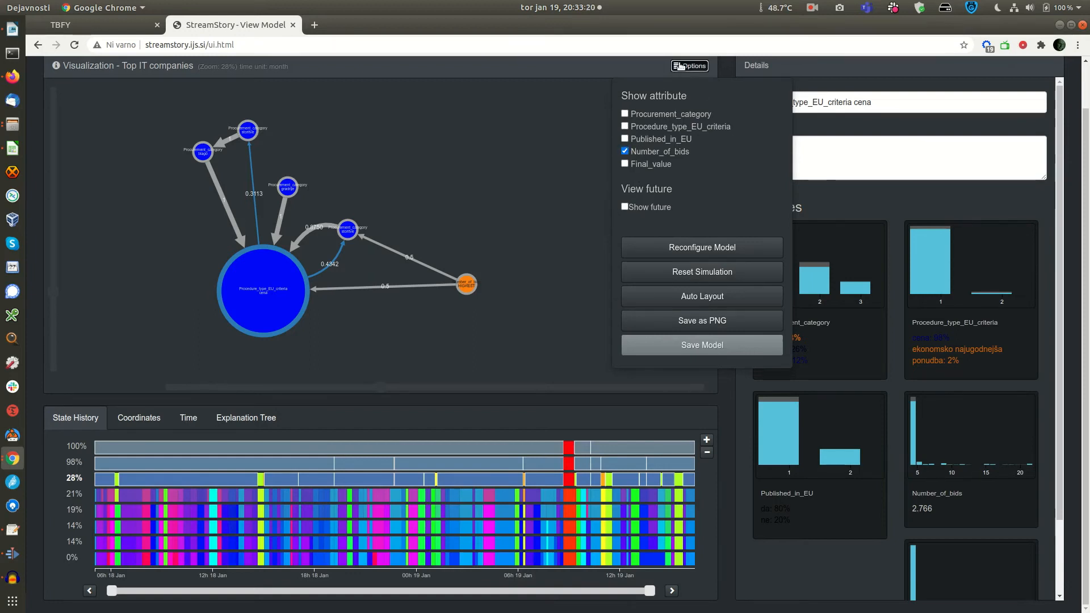
{"action": "left_click", "coordinate": [467, 284]}
{"action": "left_click_drag", "start_coordinate": [912, 510], "coordinate": [939, 509]}
{"action": "scroll", "coordinate": [960, 495], "scroll_direction": "down", "scroll_amount": 3}
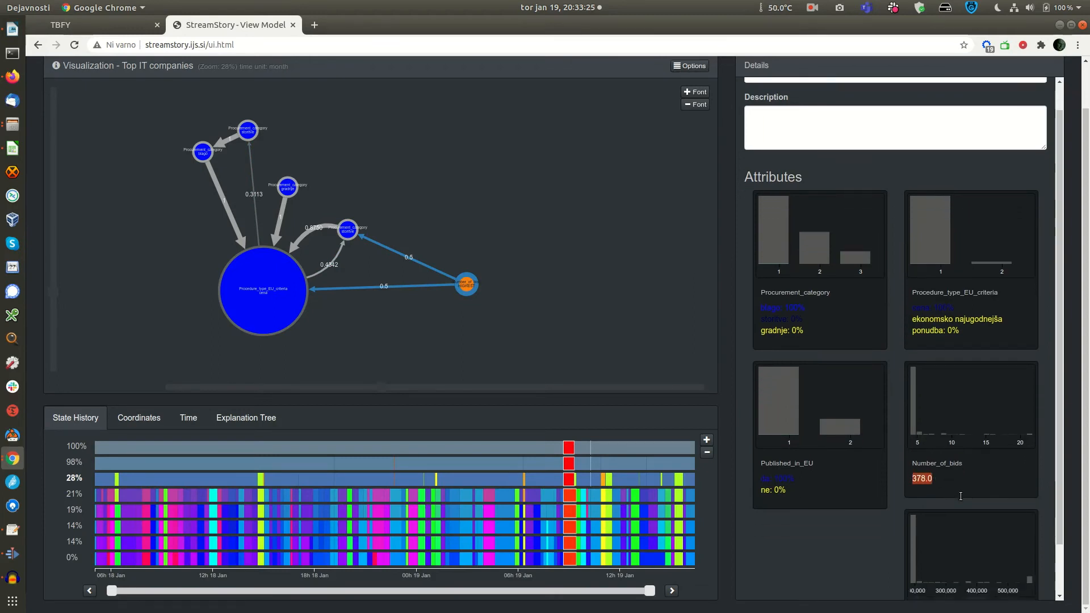
{"action": "left_click_drag", "start_coordinate": [911, 570], "coordinate": [940, 568]}
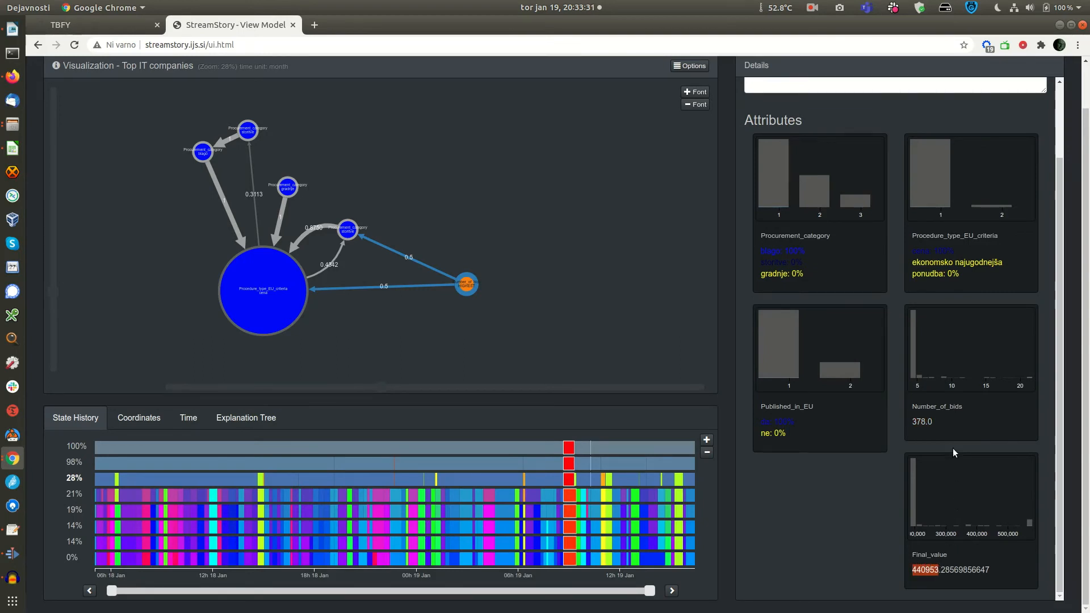
{"action": "scroll", "coordinate": [980, 354], "scroll_direction": "up", "scroll_amount": 3}
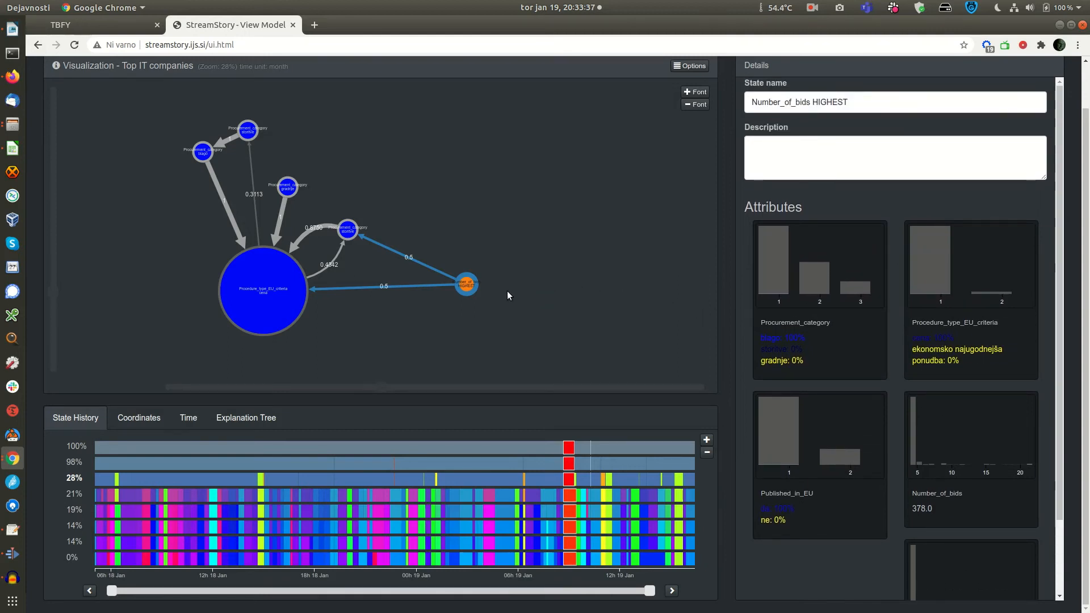
Step: Compare Number_of_bids for the connected Procurement_category storitve state and the large Procedure_type_EU_criteria cena state, and read the latter's Final_value
{"action": "left_click", "coordinate": [346, 231]}
{"action": "left_click_drag", "start_coordinate": [911, 507], "coordinate": [949, 506]}
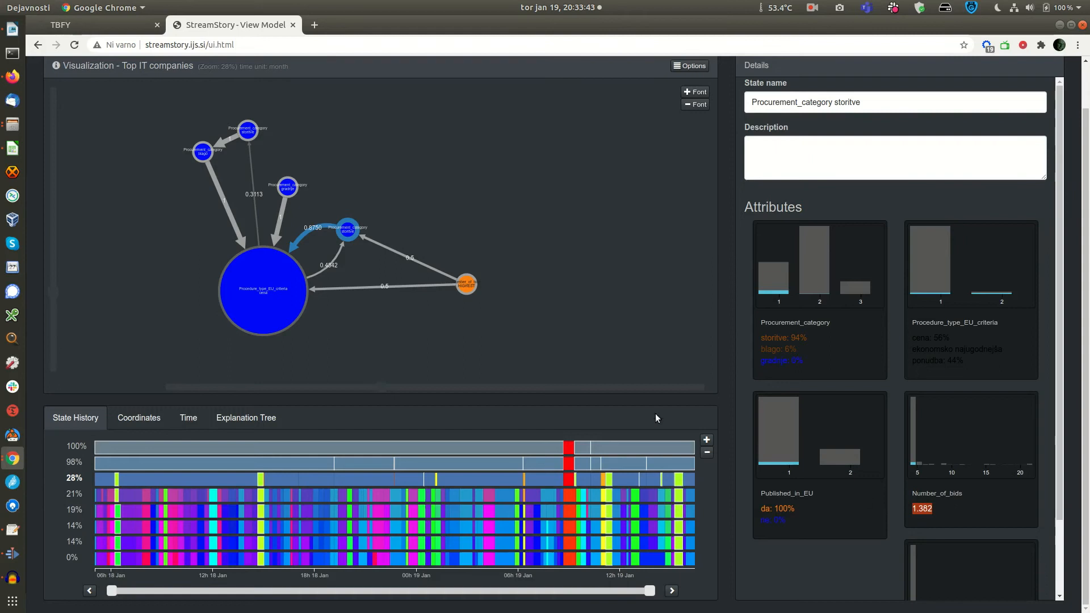
{"action": "left_click", "coordinate": [288, 310]}
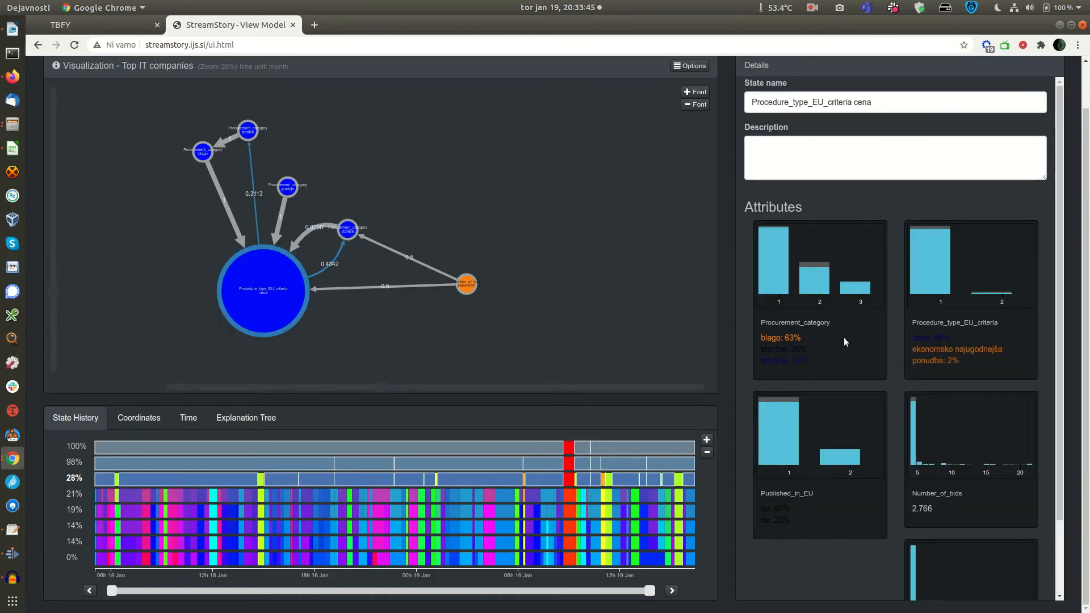
{"action": "left_click_drag", "start_coordinate": [911, 508], "coordinate": [935, 512]}
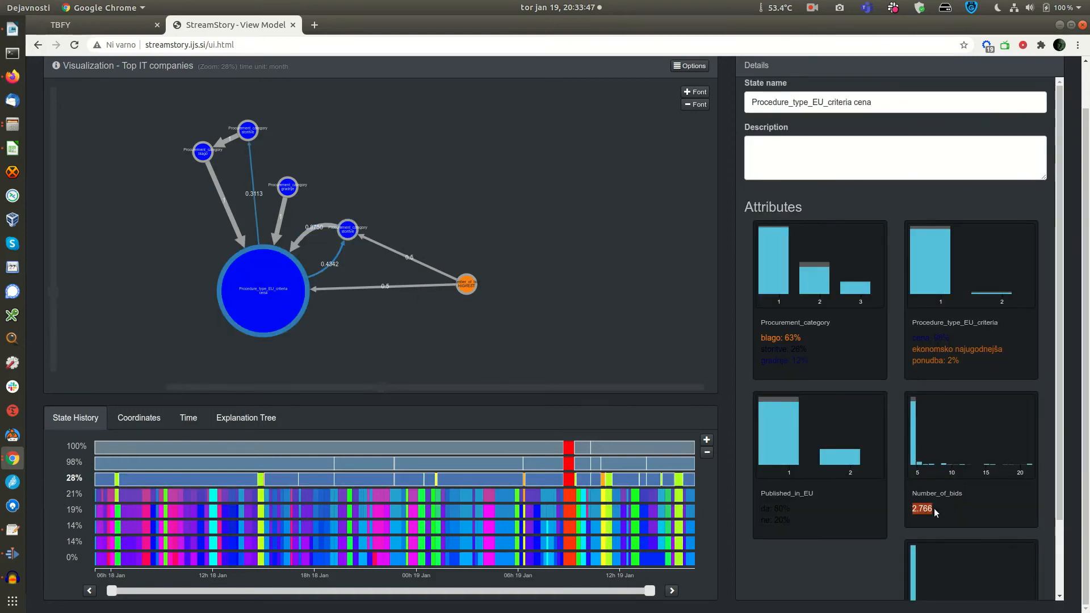
{"action": "scroll", "coordinate": [969, 514], "scroll_direction": "down", "scroll_amount": 3}
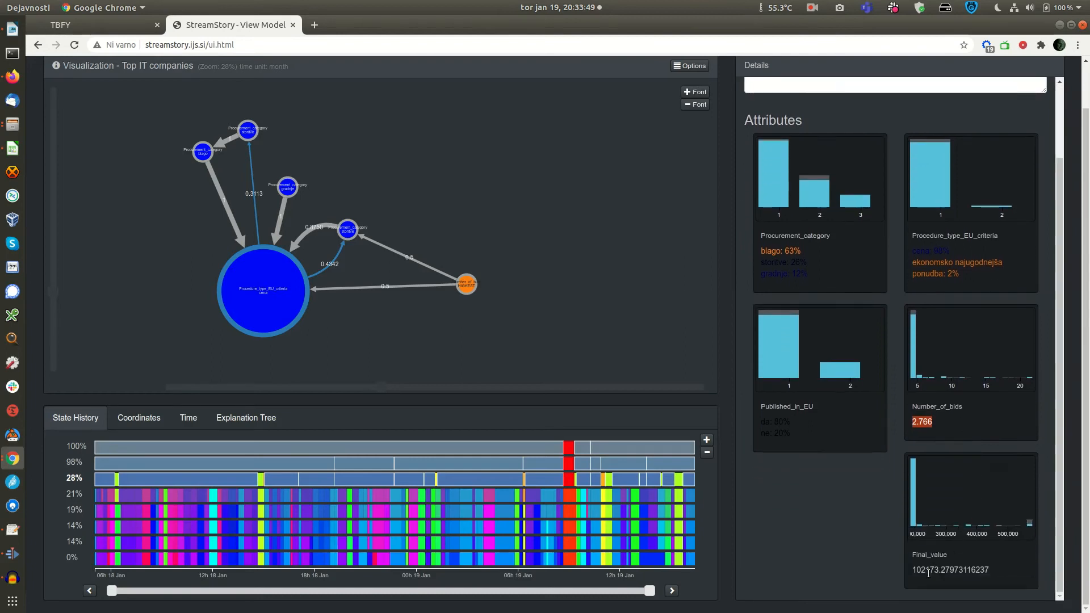
{"action": "left_click_drag", "start_coordinate": [917, 570], "coordinate": [937, 567]}
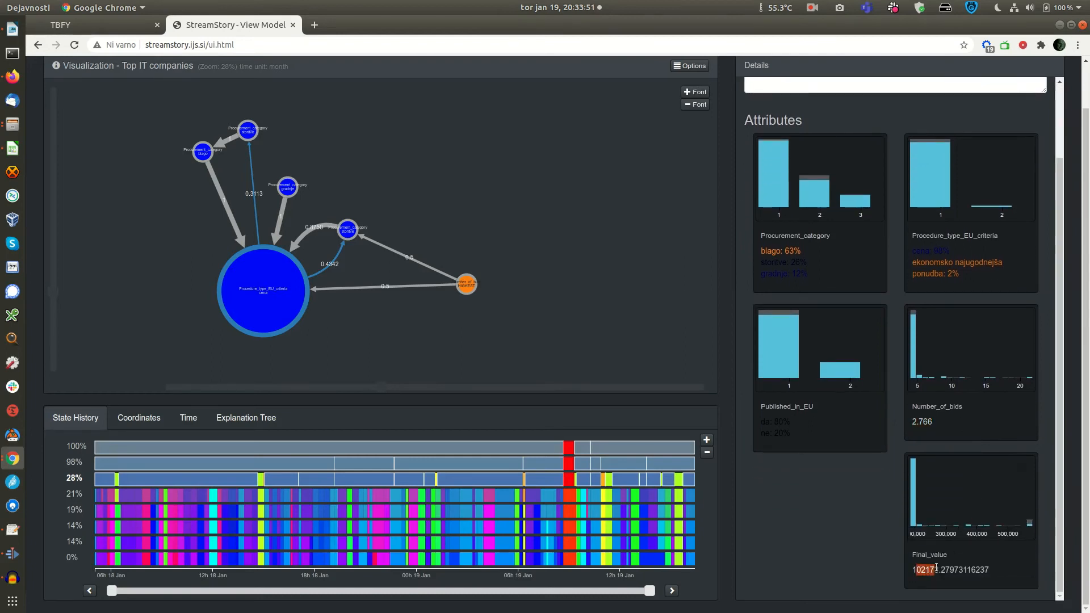
{"action": "double_click", "coordinate": [936, 569]}
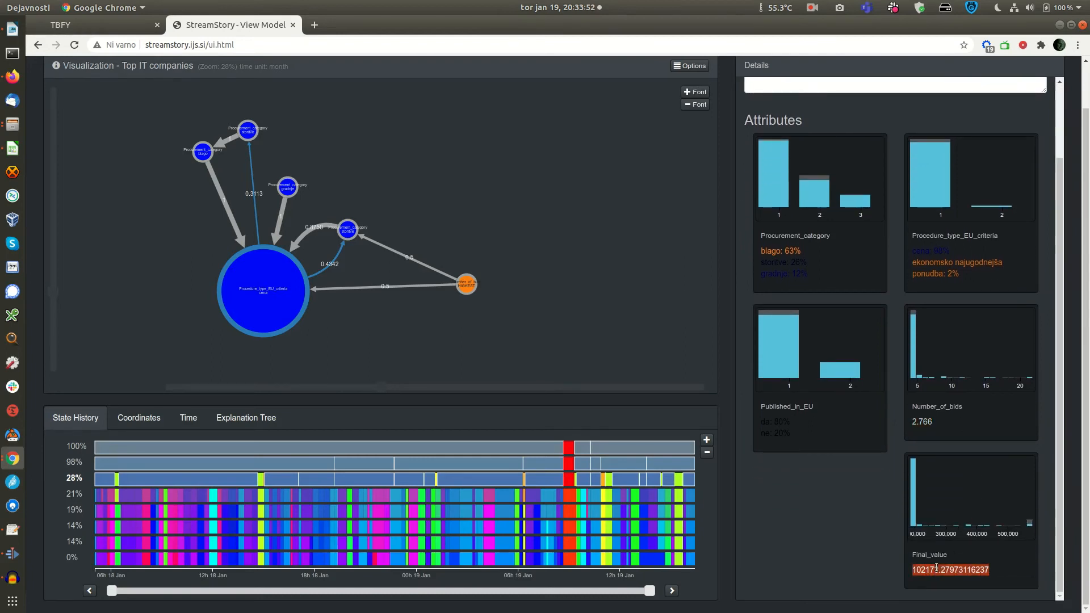
Step: Read the Final_value of the Procurement_category storitve state linked from the highest-bids state, and clear the state selection
{"action": "left_click", "coordinate": [350, 230]}
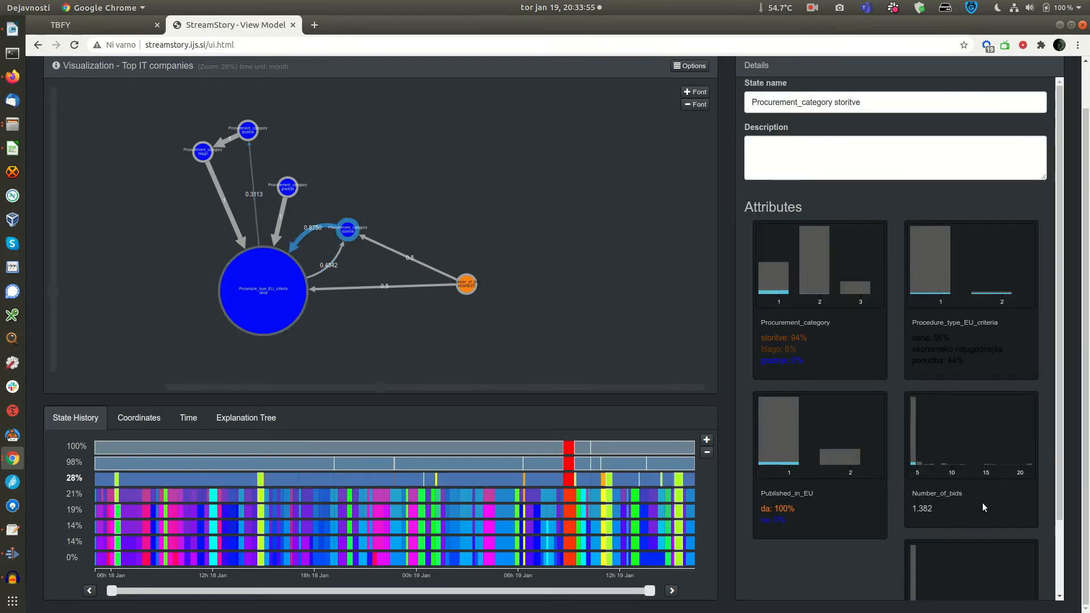
{"action": "scroll", "coordinate": [984, 507], "scroll_direction": "down", "scroll_amount": 3}
{"action": "double_click", "coordinate": [927, 568]}
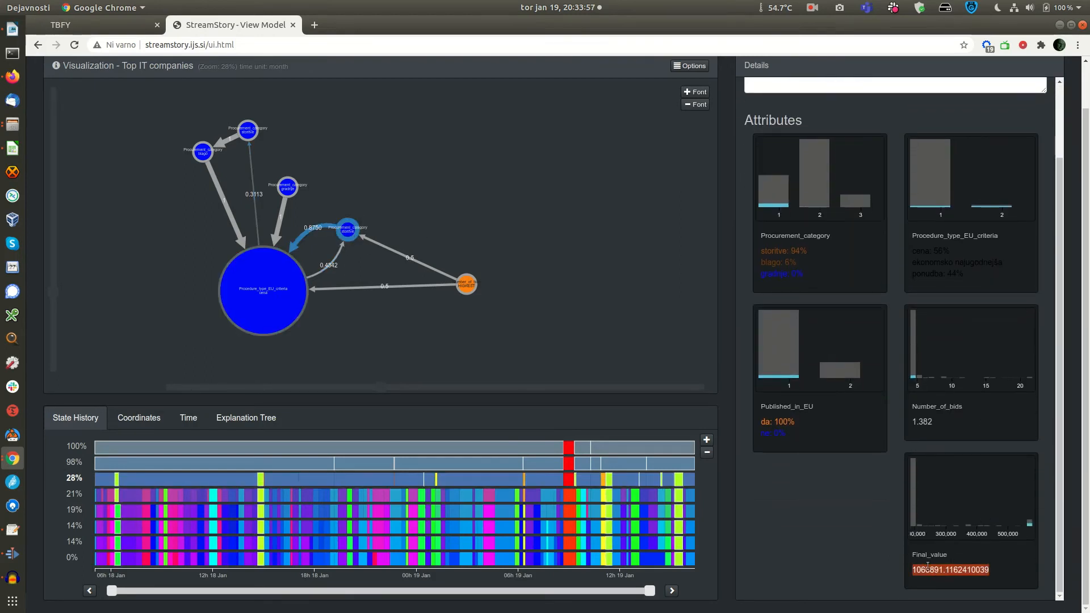
{"action": "left_click", "coordinate": [513, 233]}
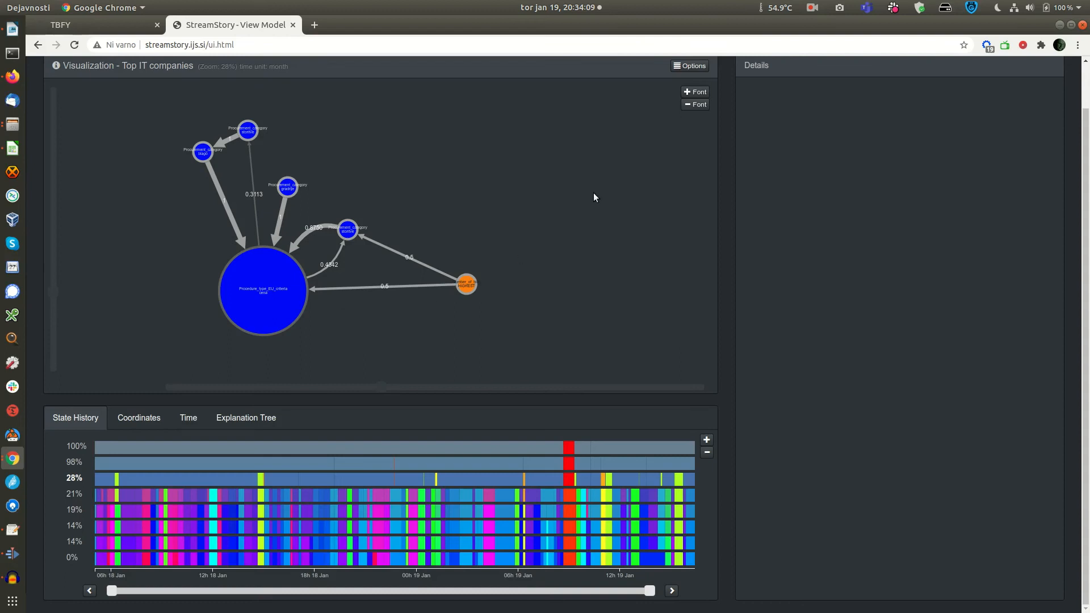
Step: Colour the Top IT companies states by Final_value instead of Number_of_bids
{"action": "left_click", "coordinate": [703, 68]}
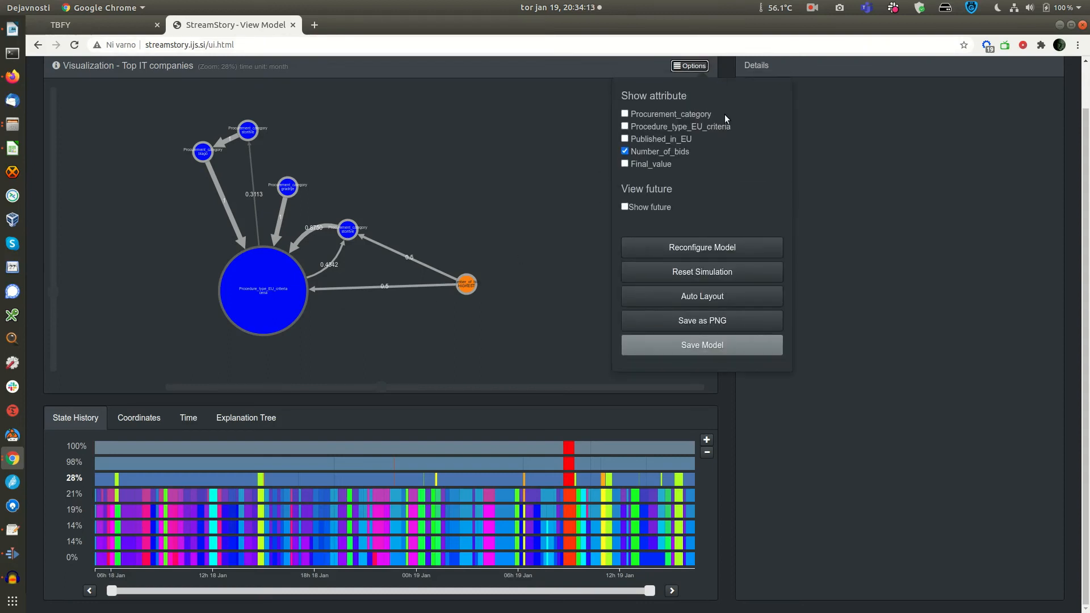
{"action": "left_click", "coordinate": [625, 164]}
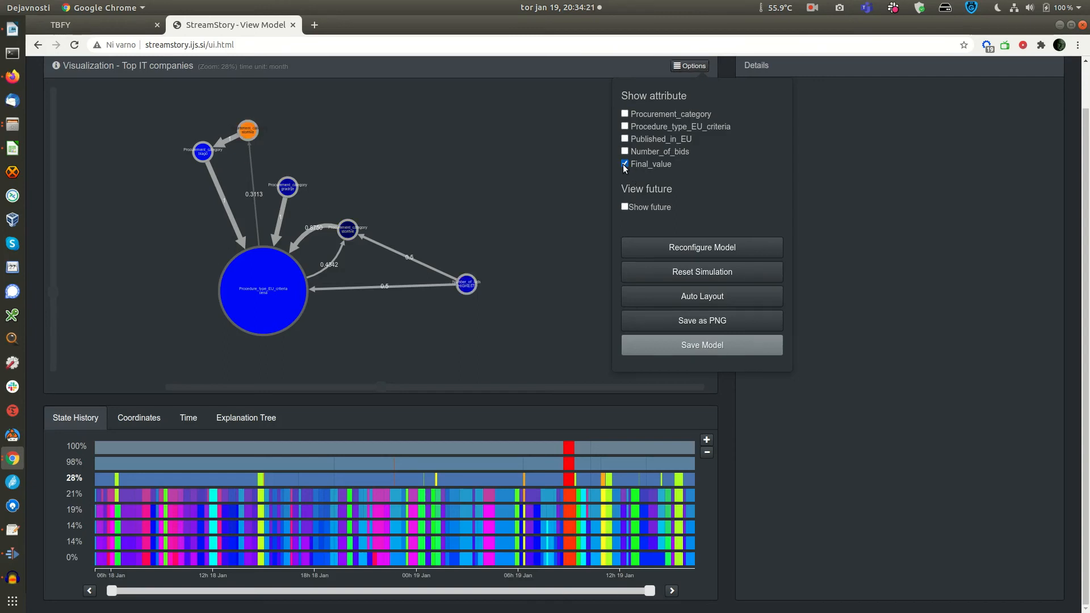
{"action": "left_click", "coordinate": [692, 67]}
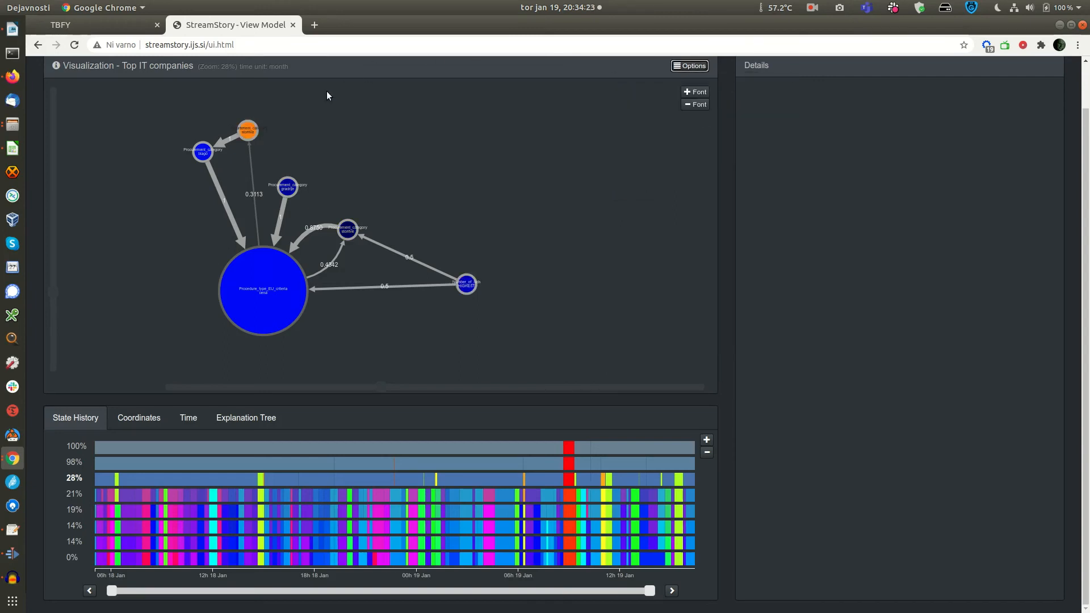
Step: Examine the orange Procurement_category storitve state's Final_value, Published_in_EU shares and Number_of_bids, and shift the state slightly up and away from its neighbour
{"action": "left_click", "coordinate": [245, 131]}
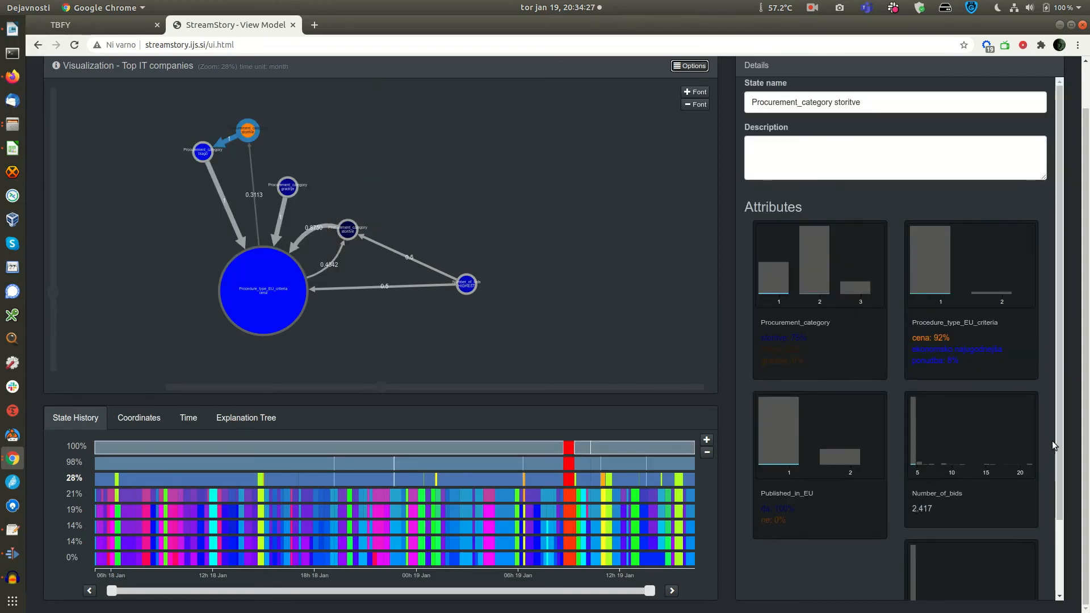
{"action": "left_click", "coordinate": [1012, 436]}
{"action": "scroll", "coordinate": [1011, 435], "scroll_direction": "down", "scroll_amount": 3}
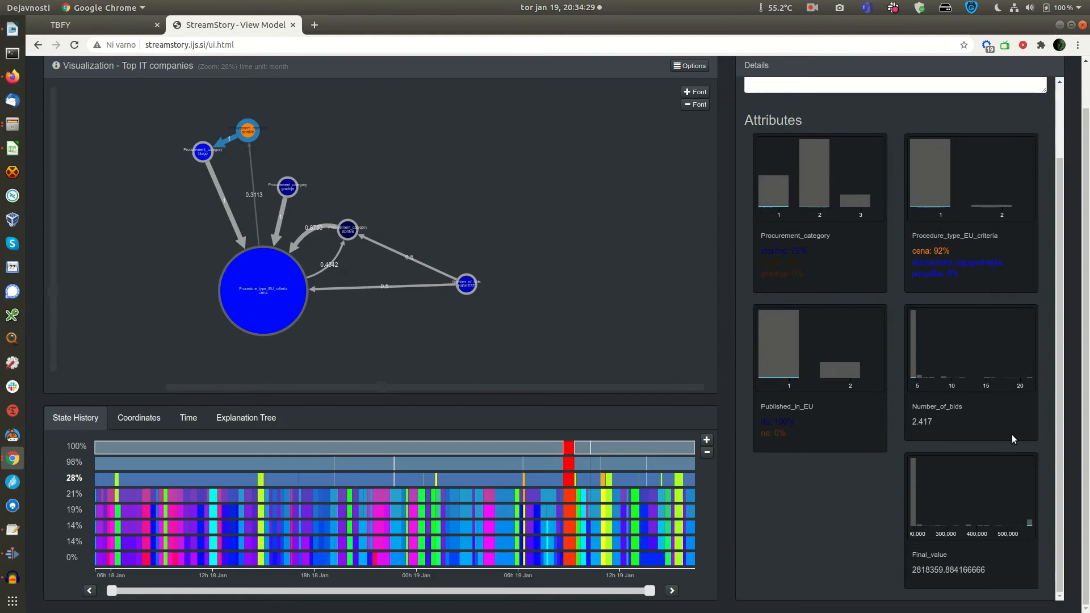
{"action": "left_click_drag", "start_coordinate": [912, 570], "coordinate": [938, 570]}
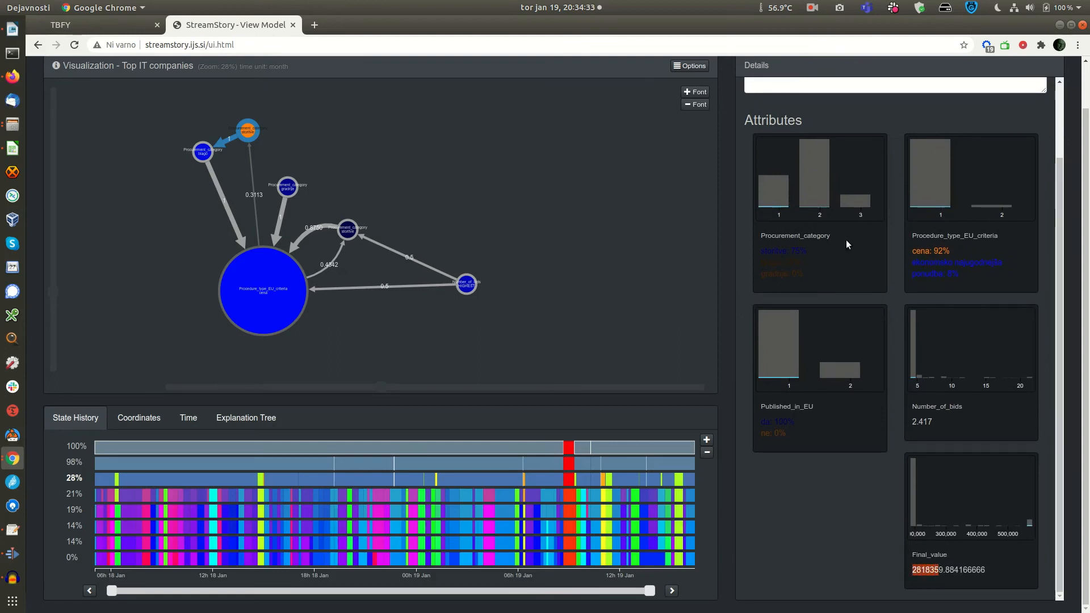
{"action": "left_click_drag", "start_coordinate": [761, 422], "coordinate": [807, 435]}
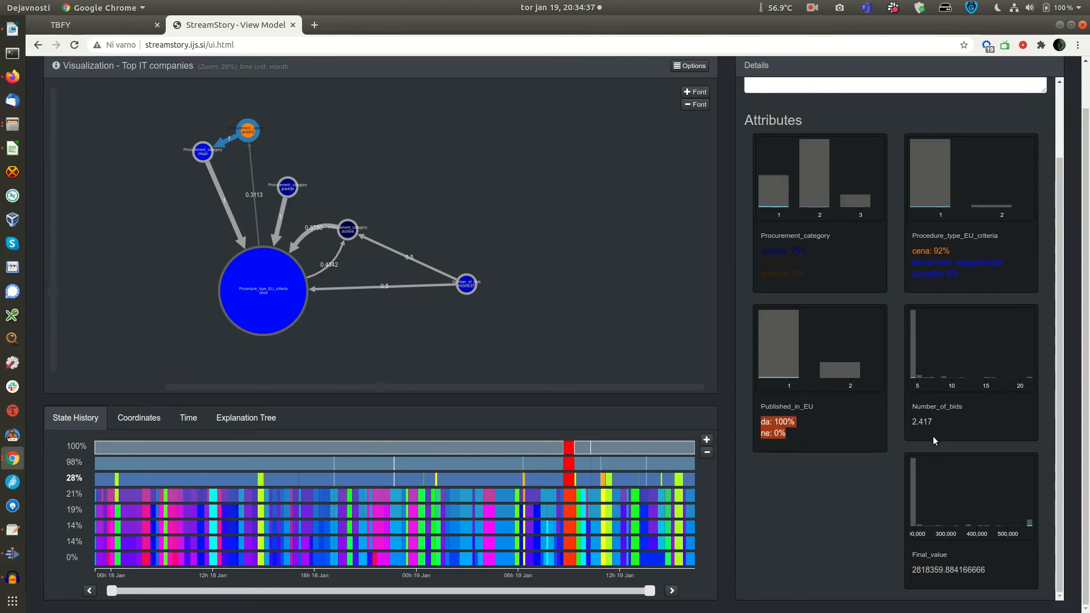
{"action": "left_click", "coordinate": [911, 418]}
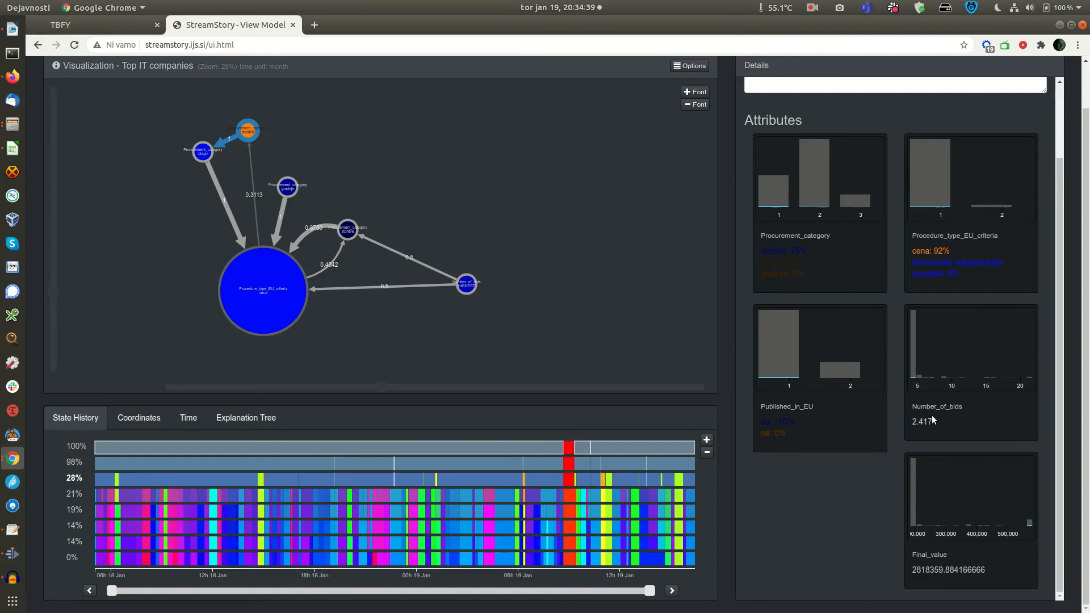
{"action": "left_click_drag", "start_coordinate": [249, 131], "coordinate": [269, 118]}
Step: Read the Number_of_bids, Final_value and Published_in_EU shares of the Procurement_category blago state that the orange state leads to
{"action": "left_click", "coordinate": [204, 150]}
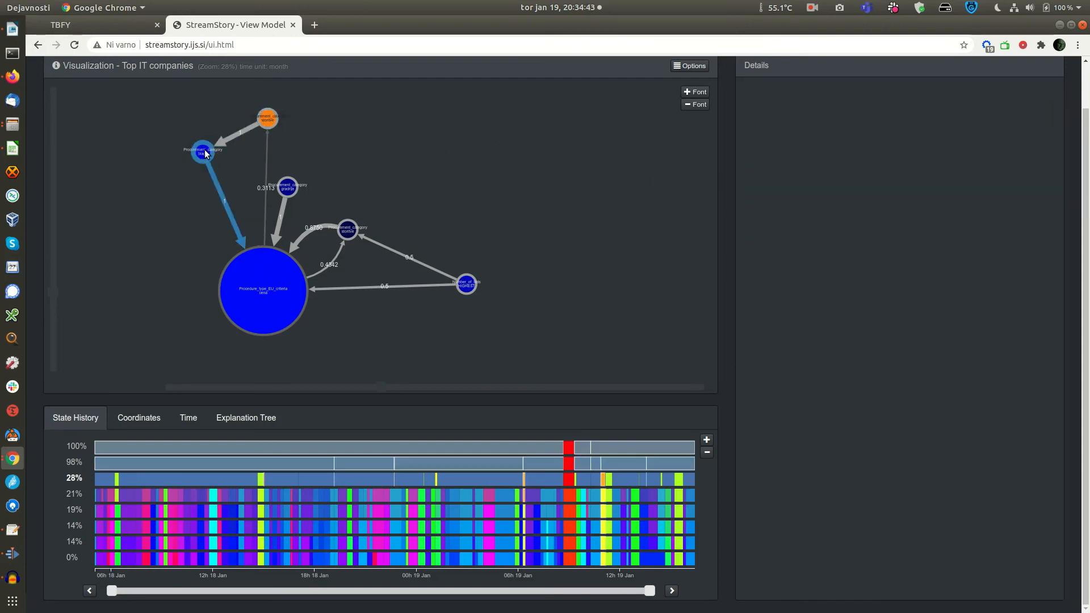
{"action": "double_click", "coordinate": [920, 509]}
{"action": "scroll", "coordinate": [986, 513], "scroll_direction": "down", "scroll_amount": 3}
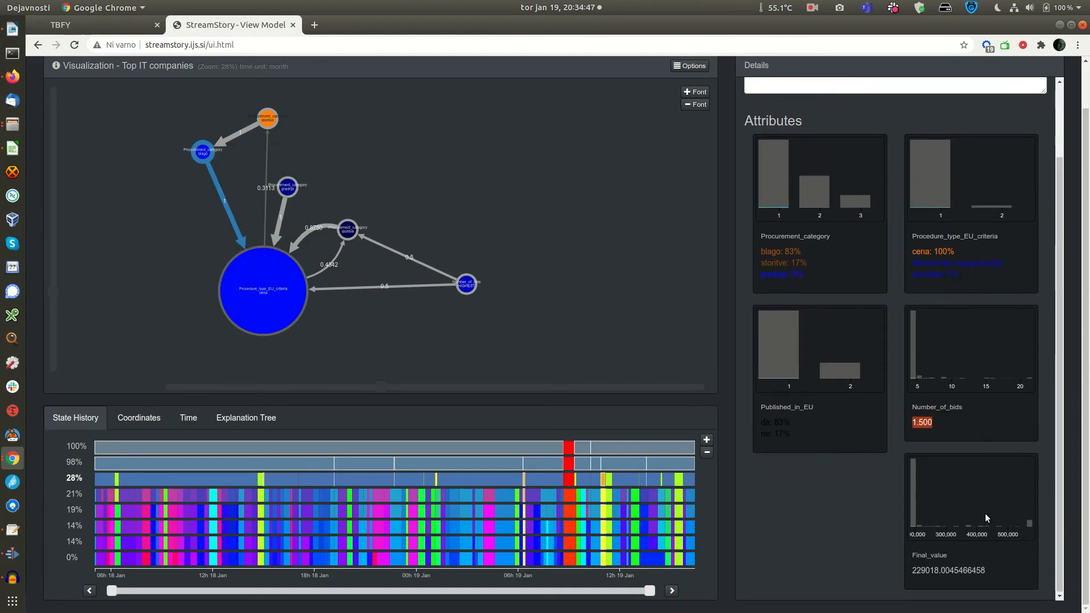
{"action": "left_click_drag", "start_coordinate": [911, 570], "coordinate": [939, 571]}
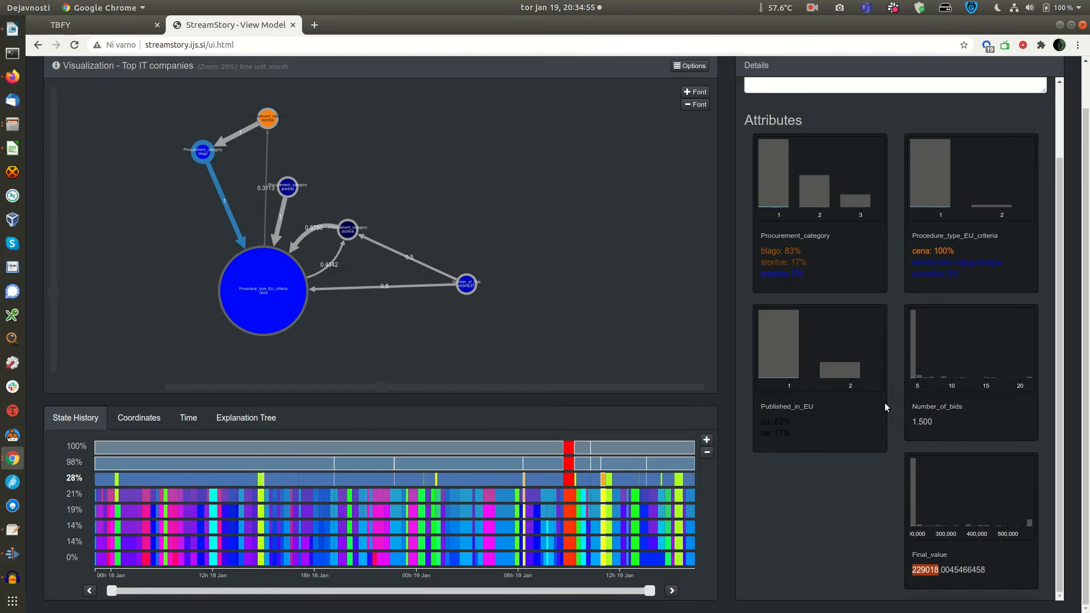
{"action": "left_click_drag", "start_coordinate": [759, 422], "coordinate": [797, 425]}
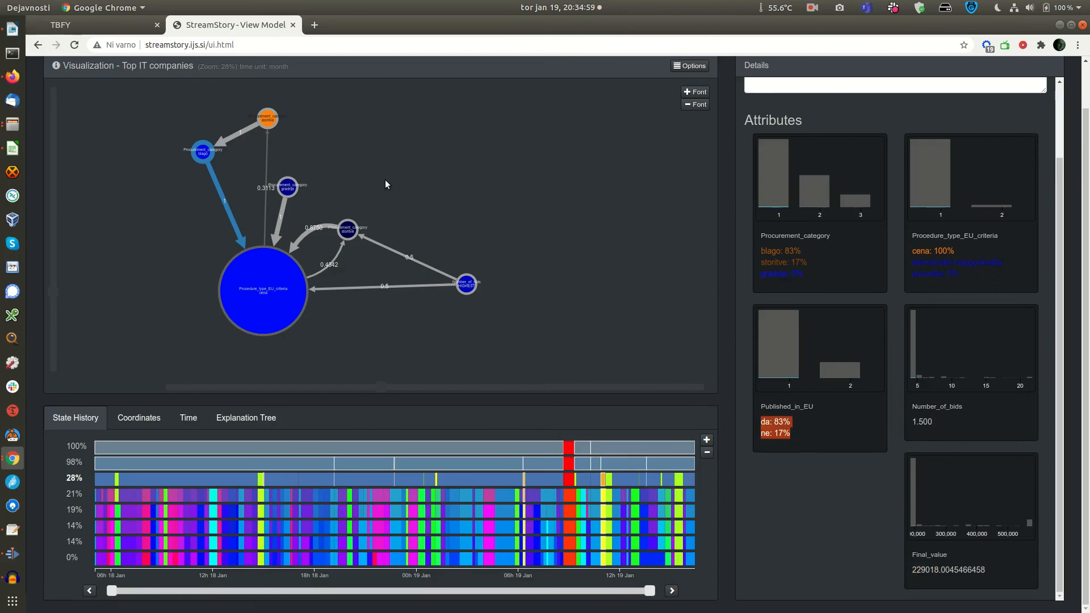
Step: Read the Number_of_bids, Final_value and Published_in_EU shares of the large Procedure_type_EU_criteria cena state
{"action": "left_click", "coordinate": [258, 289]}
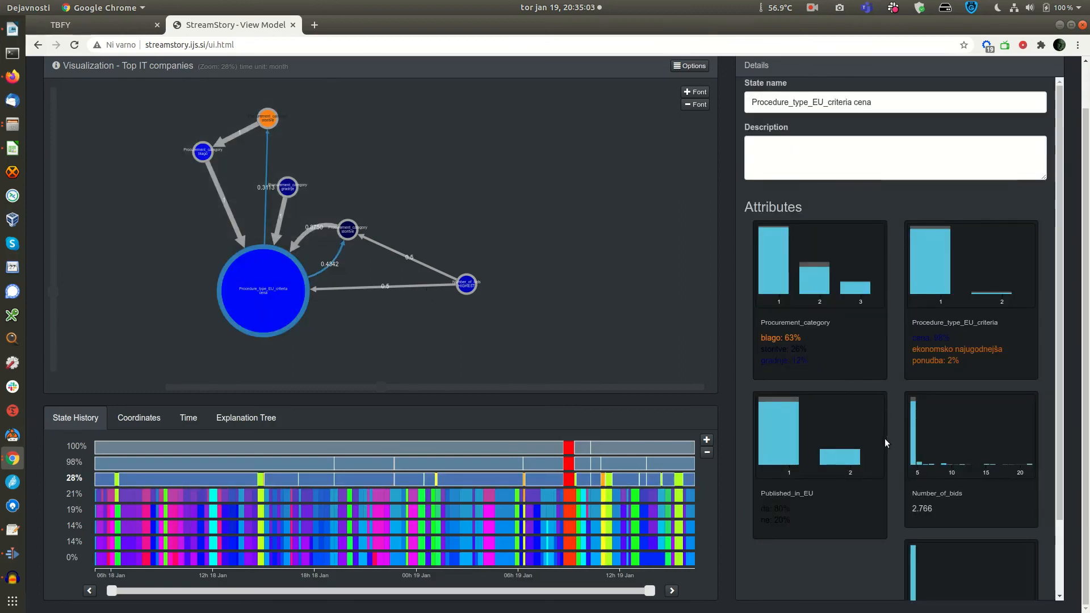
{"action": "scroll", "coordinate": [967, 459], "scroll_direction": "down", "scroll_amount": 3}
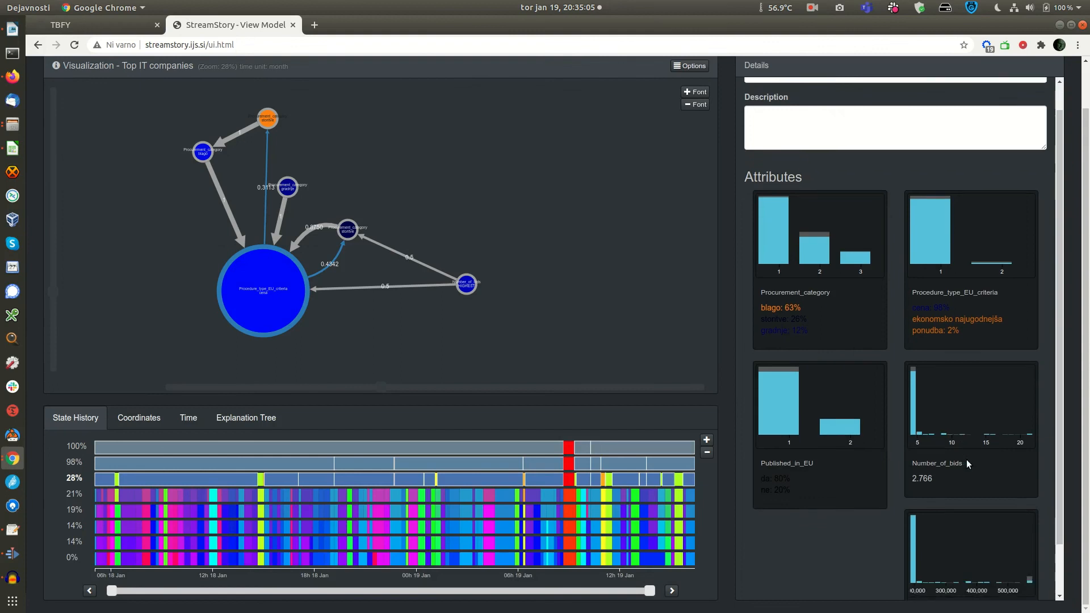
{"action": "left_click_drag", "start_coordinate": [913, 421], "coordinate": [924, 422]}
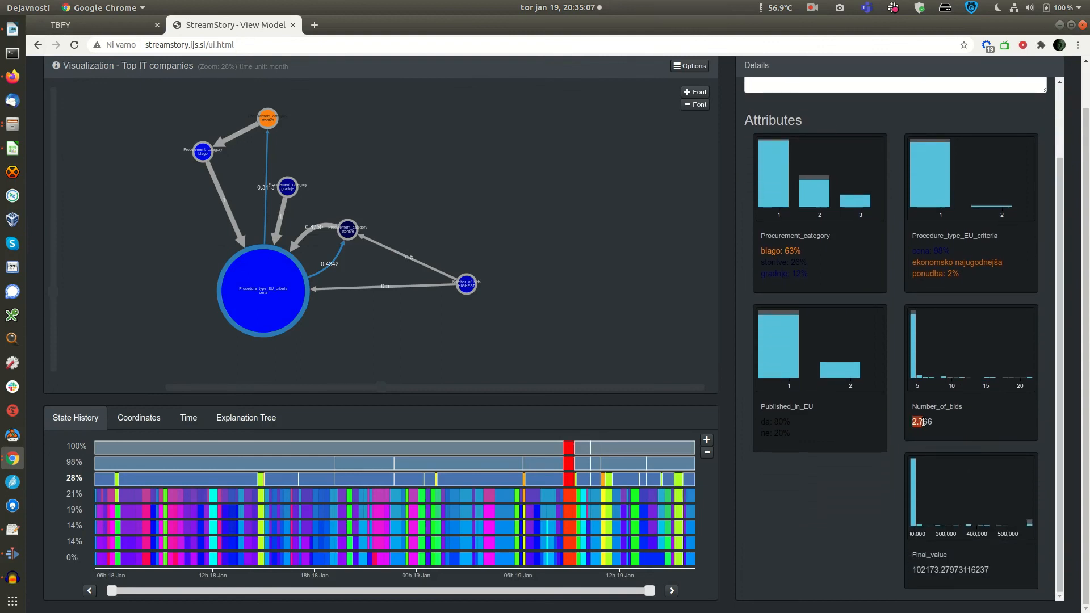
{"action": "left_click_drag", "start_coordinate": [912, 569], "coordinate": [940, 569]}
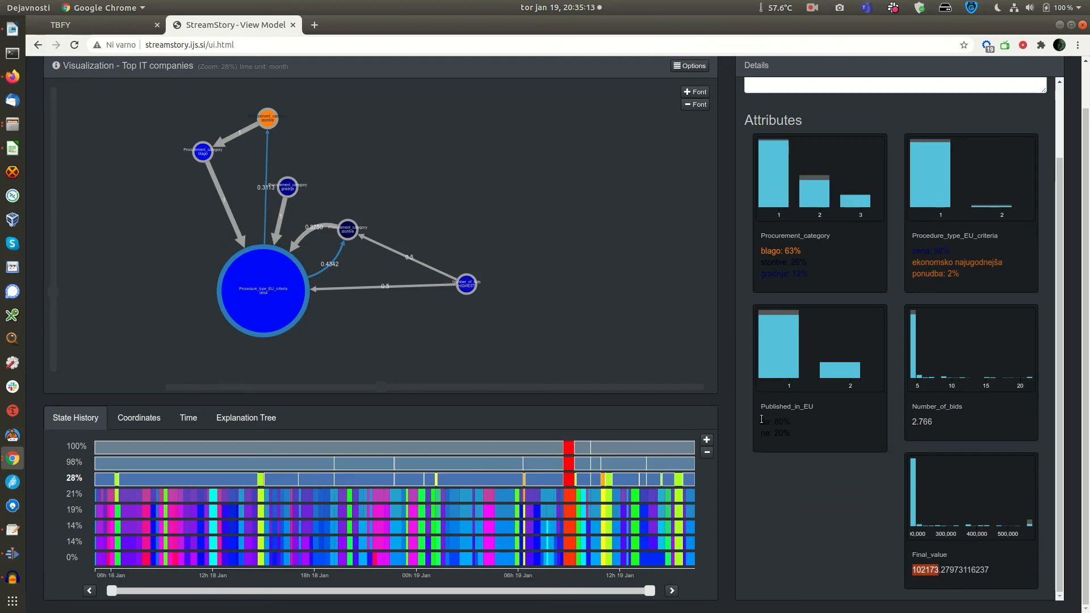
{"action": "left_click_drag", "start_coordinate": [761, 414], "coordinate": [796, 431]}
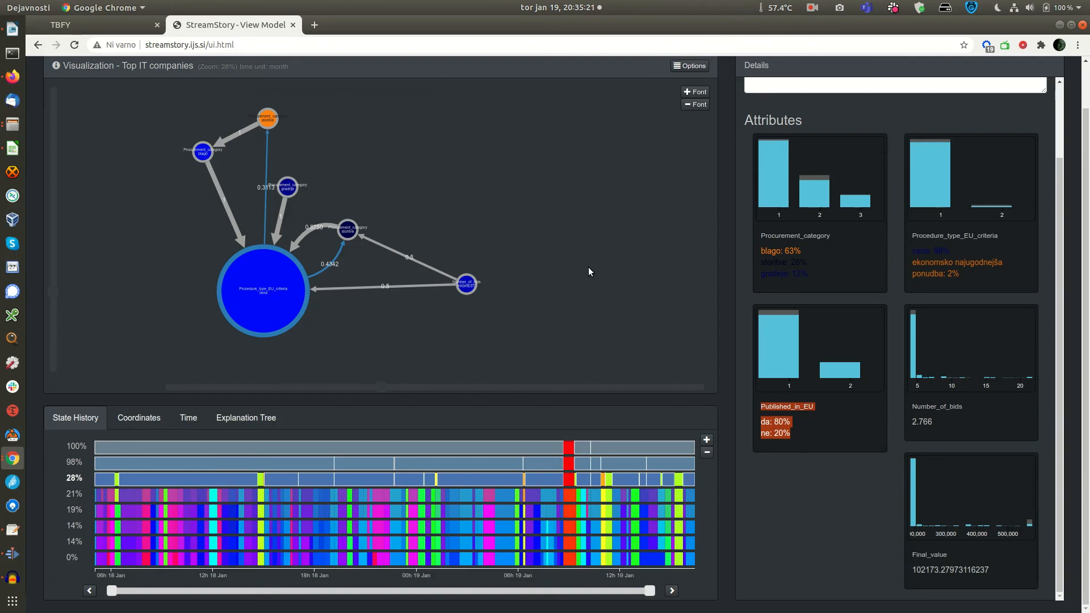
Step: Stop colouring the Top IT companies states by Final_value and close the display options
{"action": "left_click", "coordinate": [684, 67]}
{"action": "left_click", "coordinate": [625, 164]}
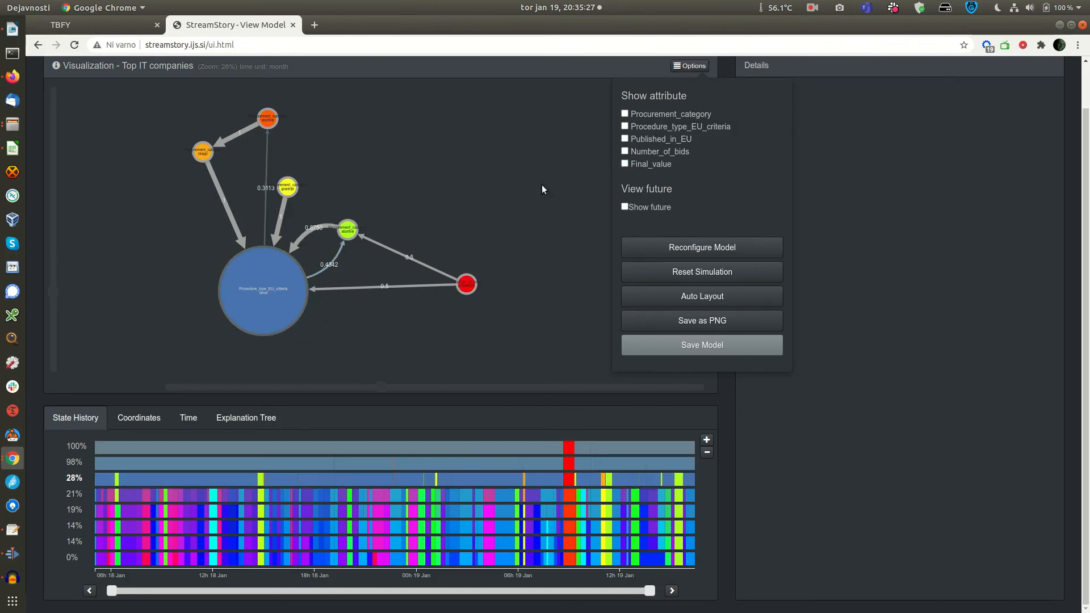
{"action": "left_click", "coordinate": [694, 66]}
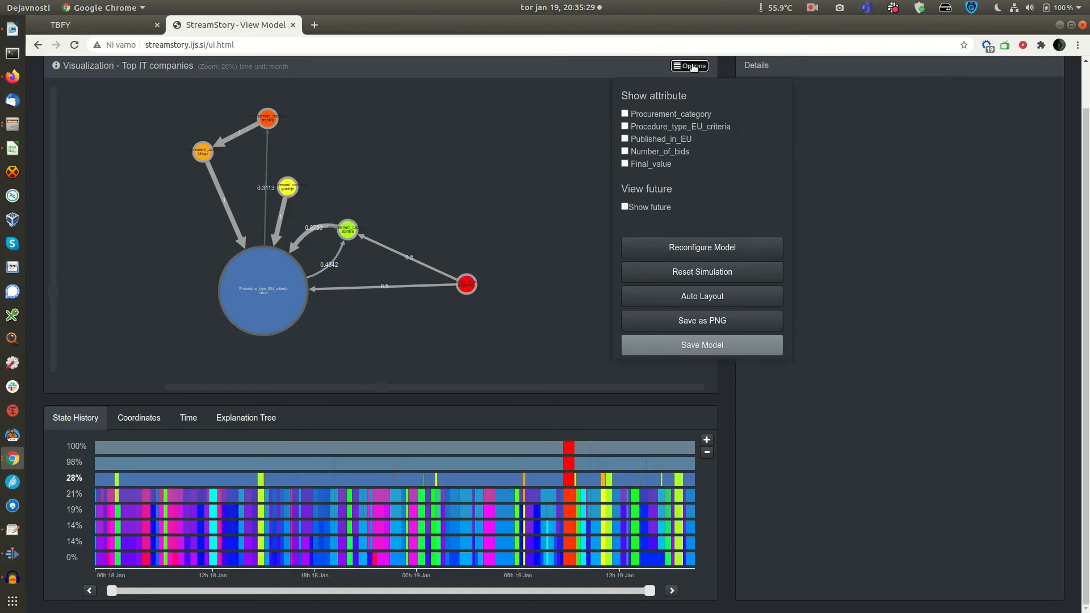